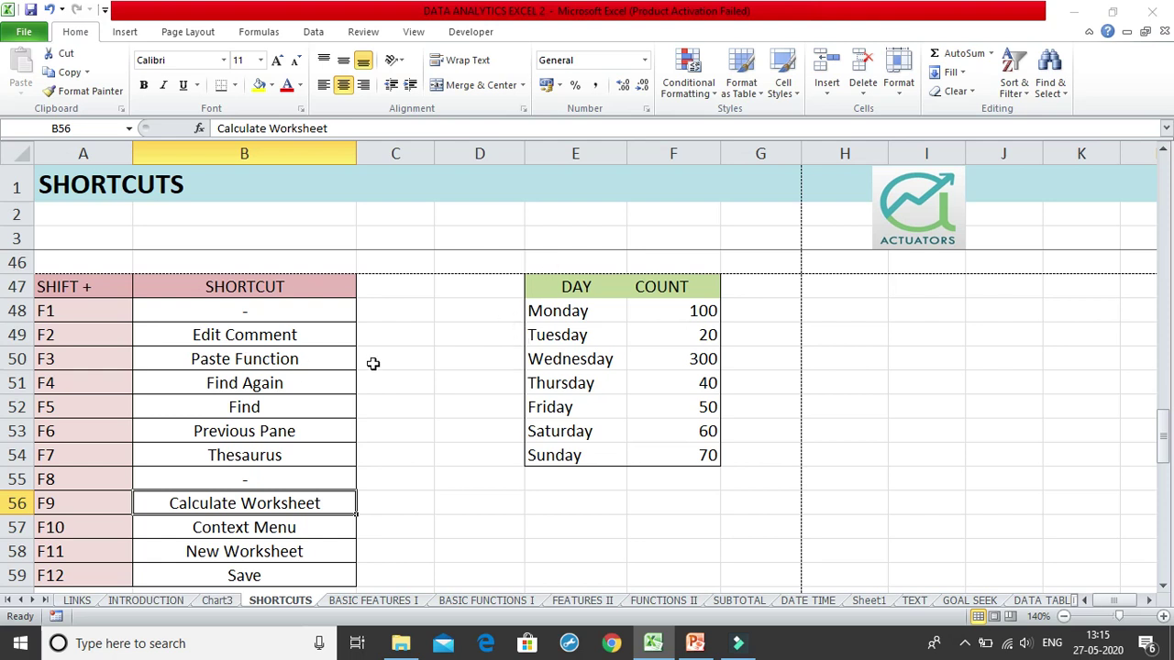
# Step: Add a comment reading "HAPPY DAY!" to cell D50
pyautogui.click(318, 316)
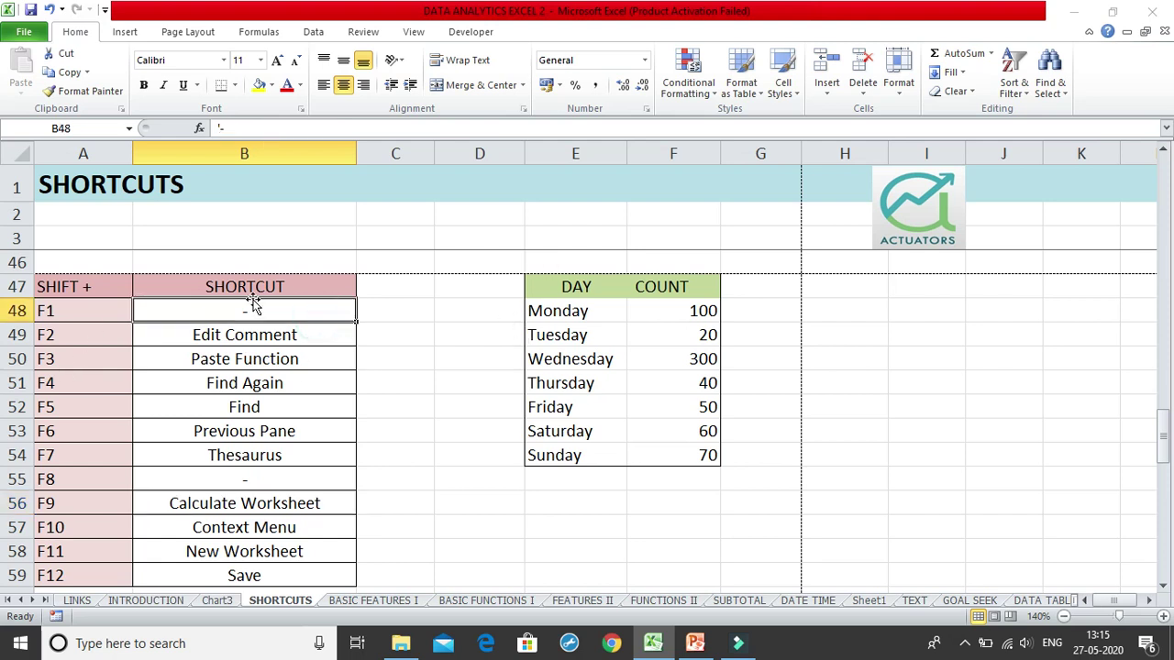
pyautogui.click(240, 337)
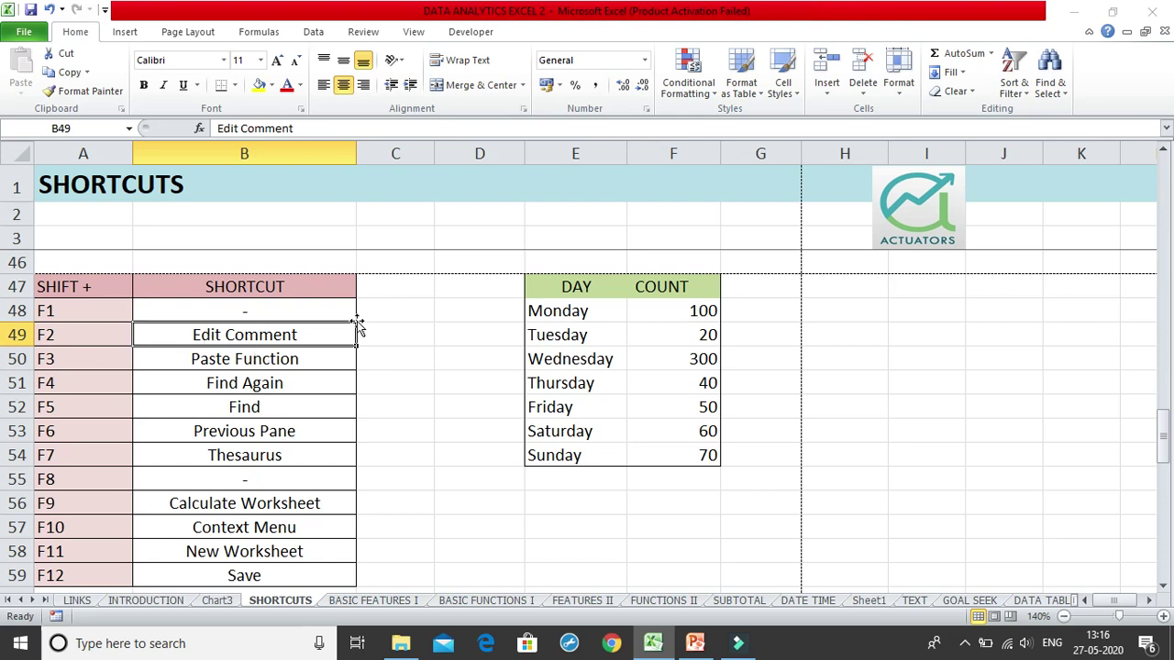
pyautogui.click(883, 338)
pyautogui.click(453, 366)
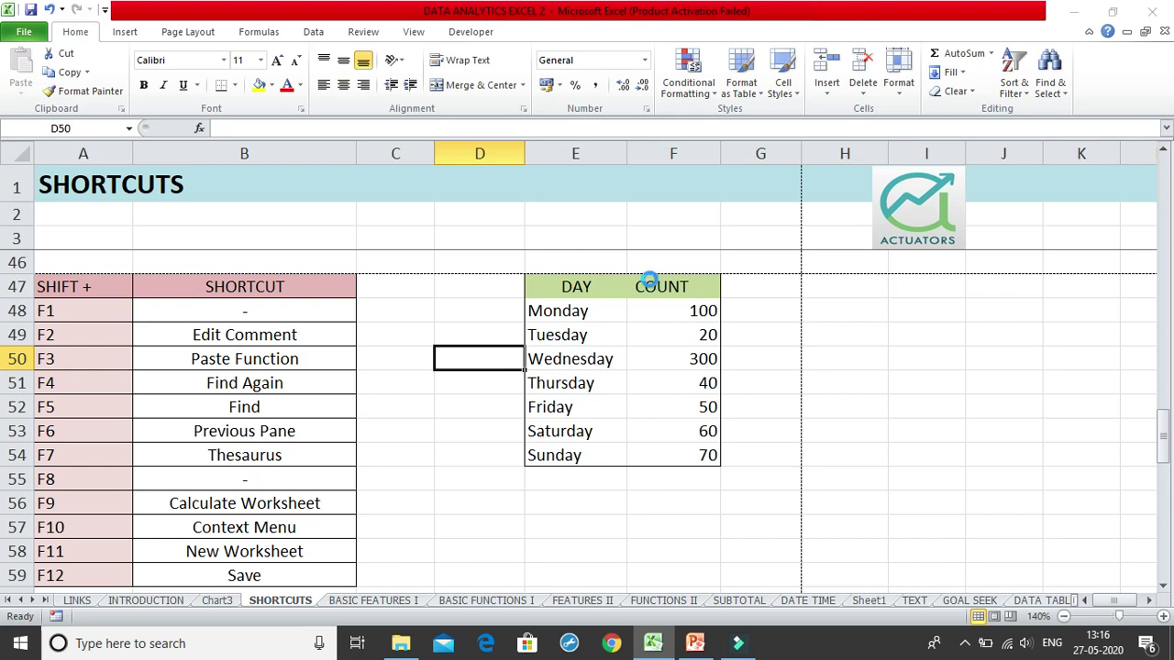
pyautogui.hotkey('shift', 'F2')
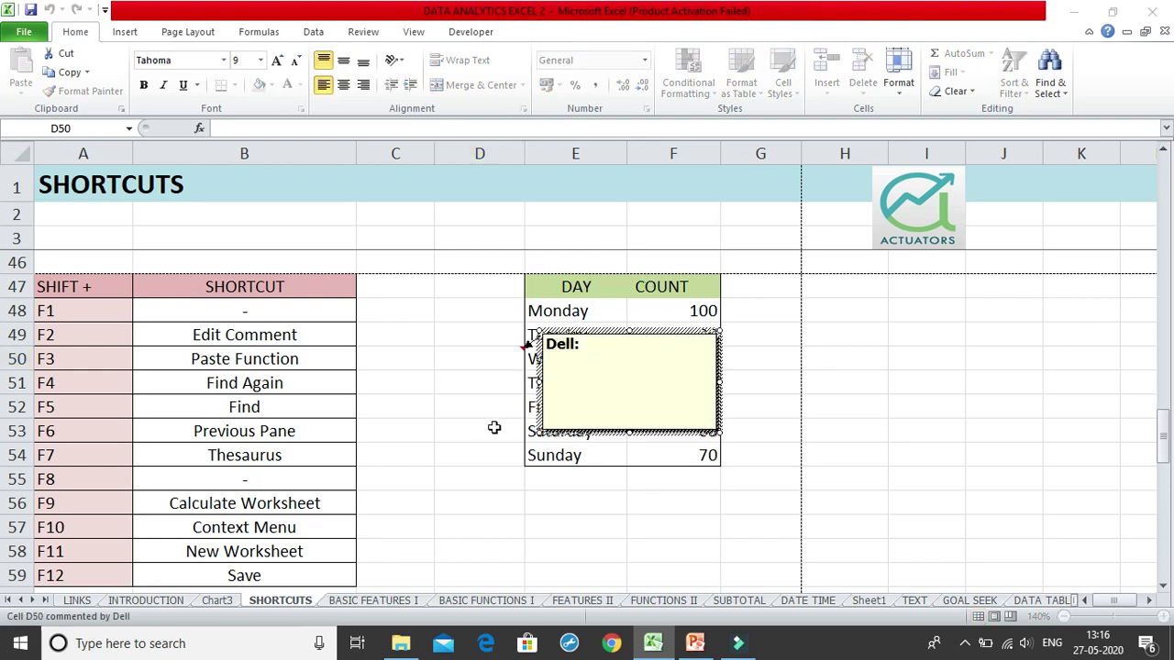
pyautogui.write('HAPPY DAY!')
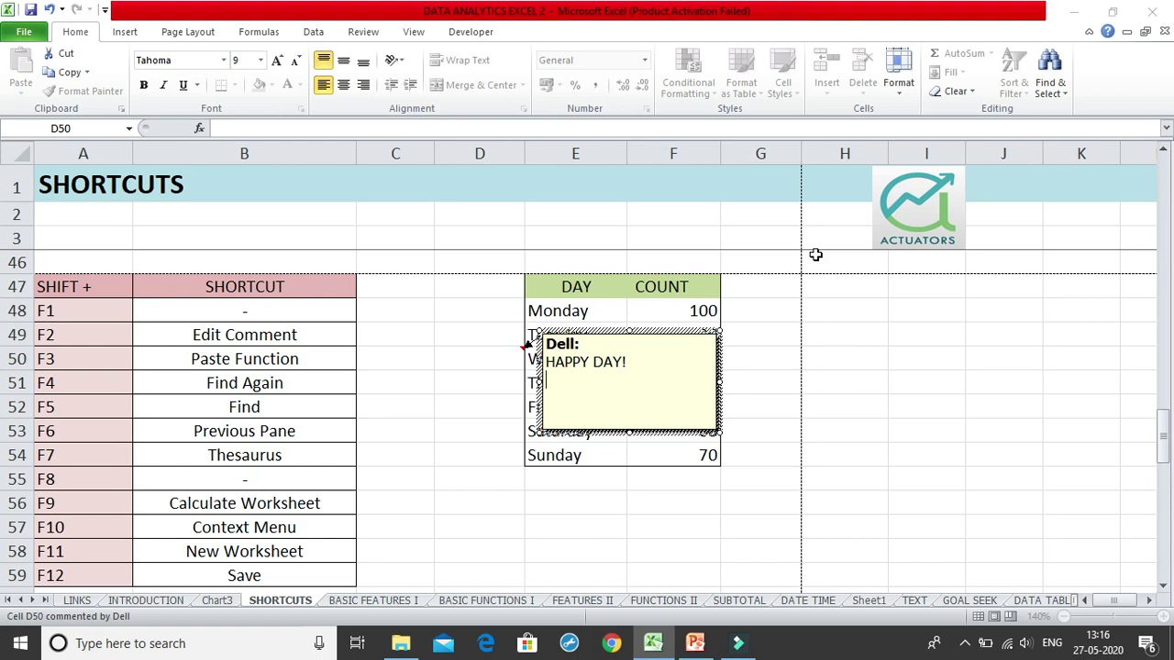
pyautogui.click(462, 472)
pyautogui.click(479, 359)
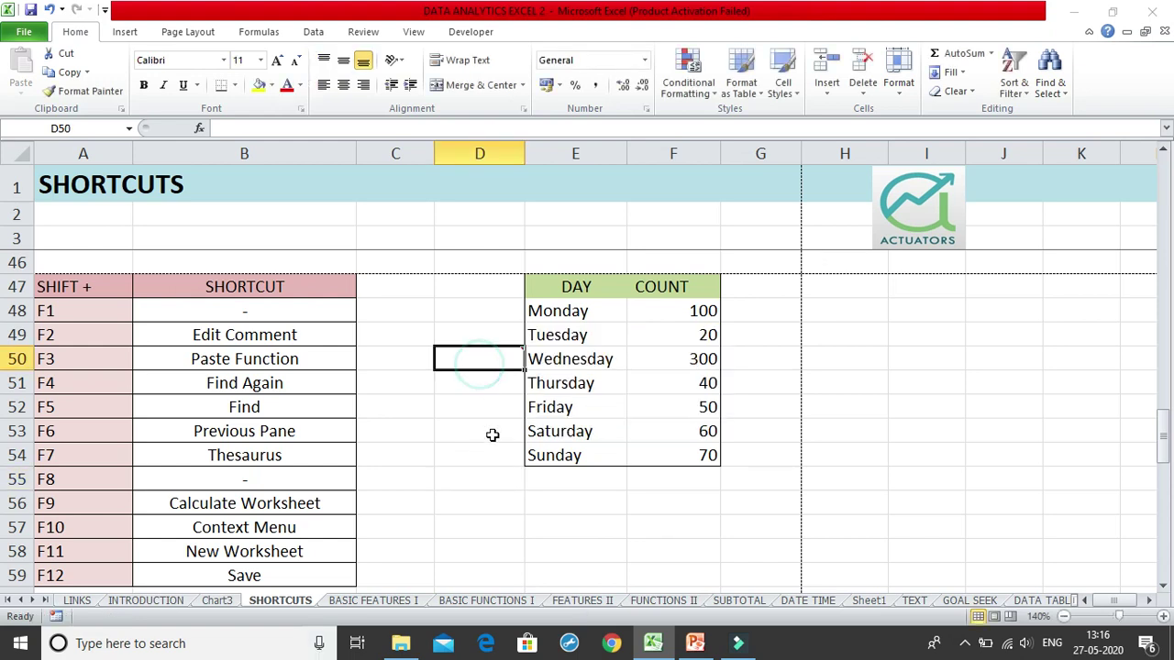
# Step: Reopen the comment on cell D50 in edit mode, then leave it without changing its text
pyautogui.click(456, 401)
pyautogui.click(497, 372)
pyautogui.hotkey('shift', 'F2')
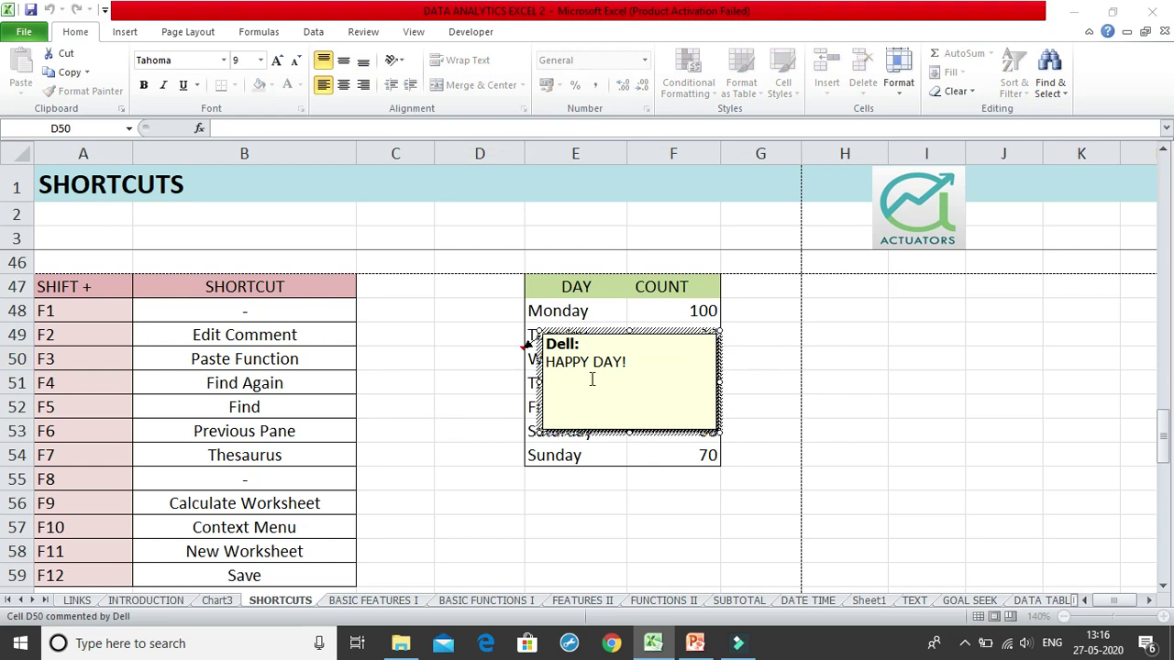
pyautogui.click(665, 372)
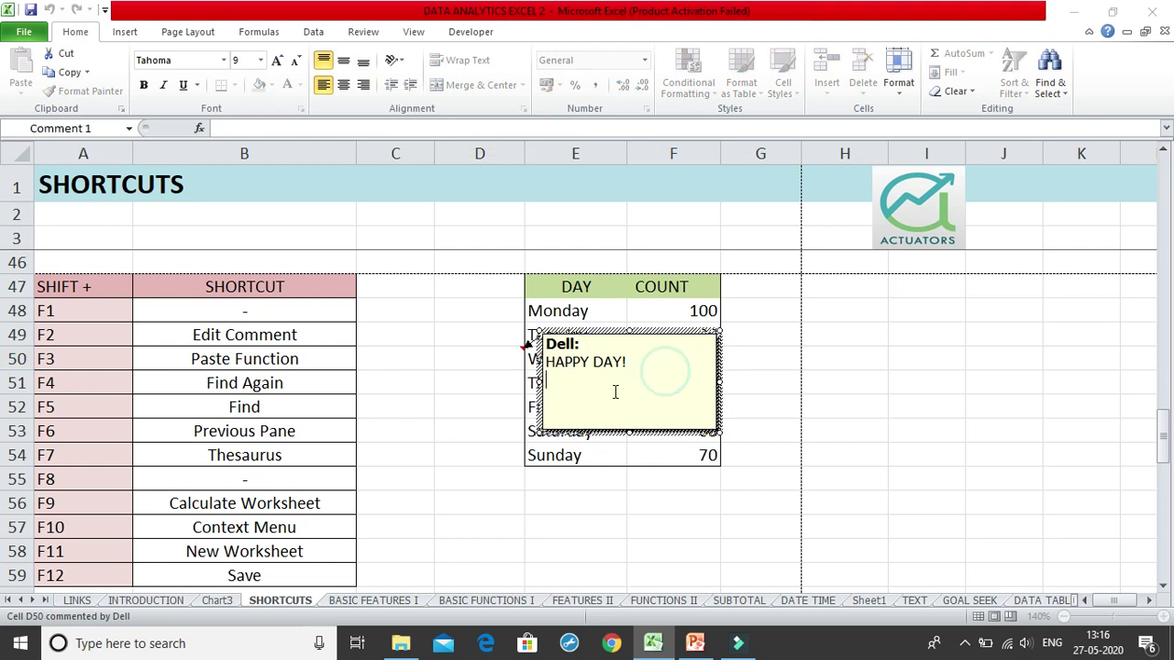
pyautogui.click(434, 428)
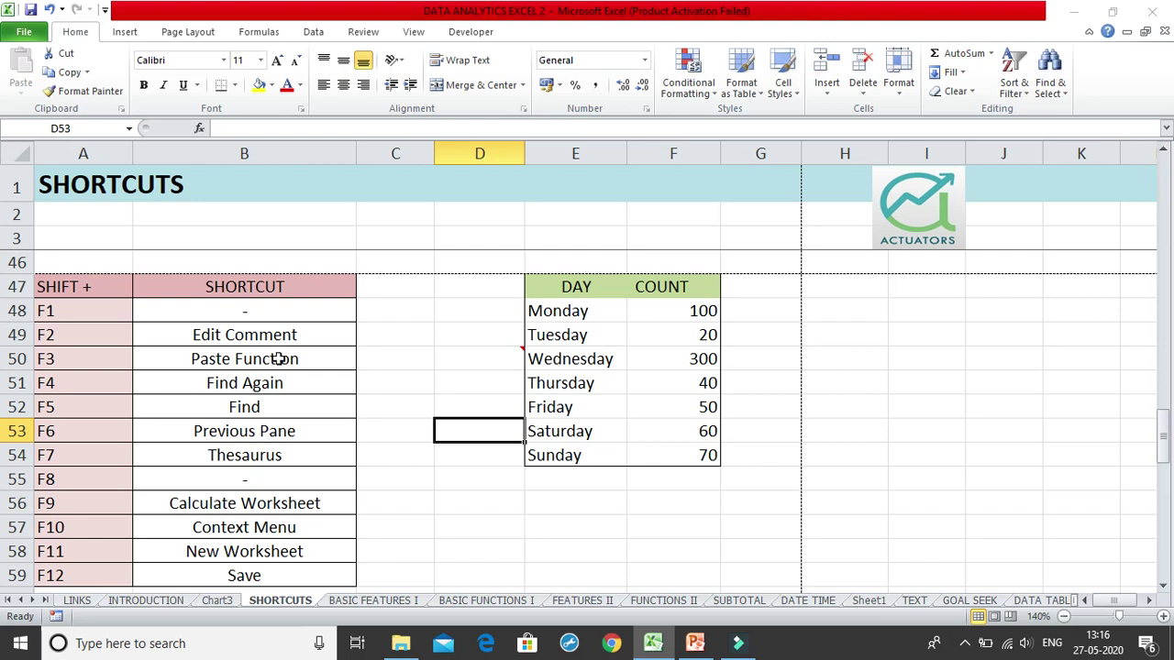
pyautogui.click(436, 328)
pyautogui.click(450, 374)
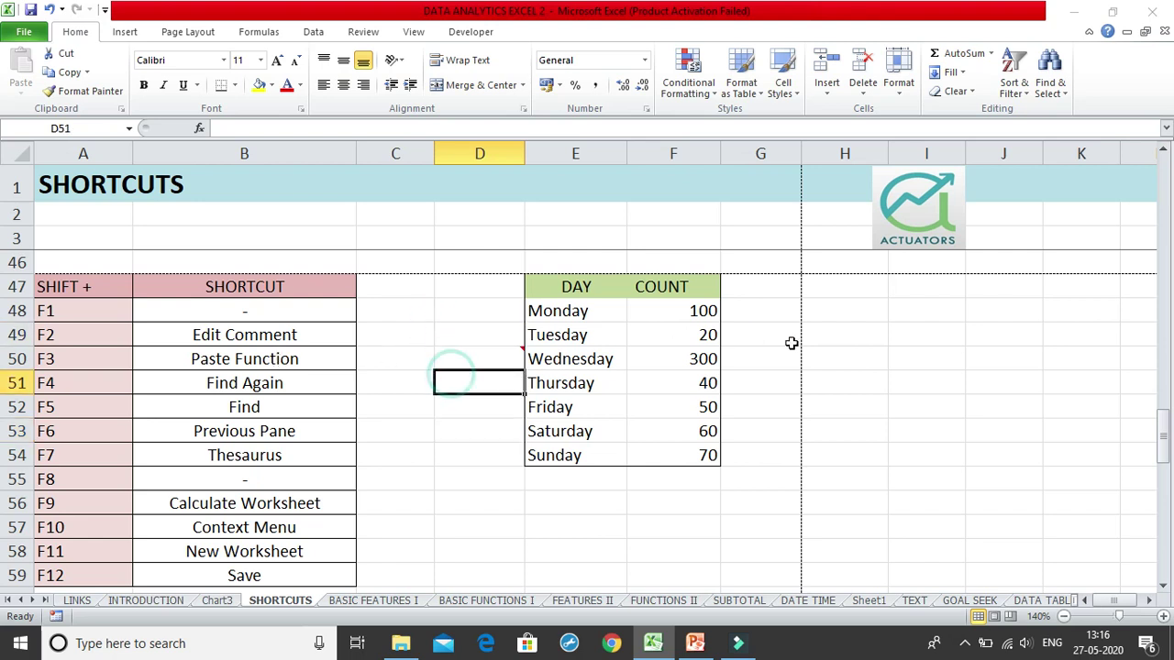
pyautogui.click(828, 331)
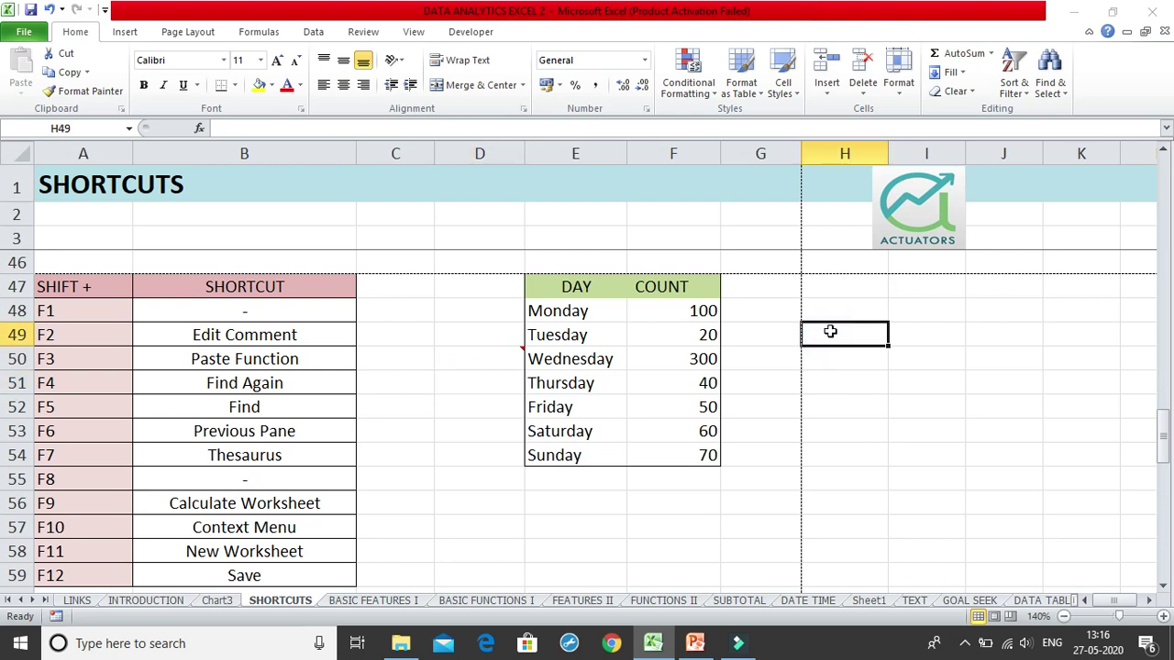
pyautogui.write('=')
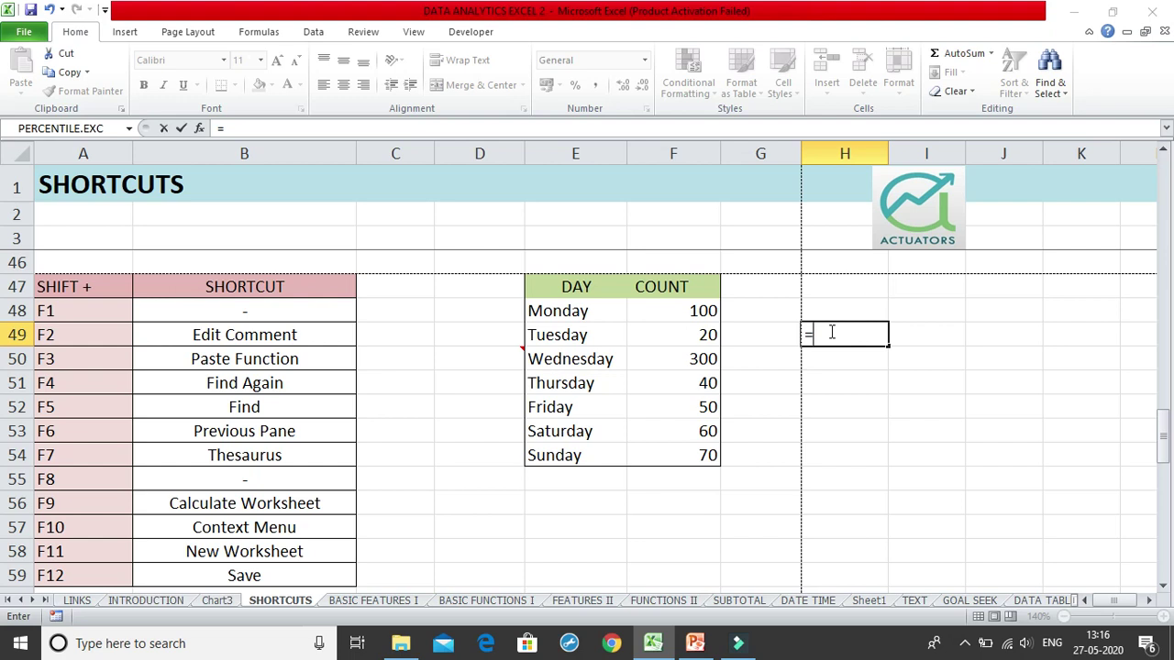
pyautogui.press('BackSpace')
pyautogui.write('=')
pyautogui.press('BackSpace')
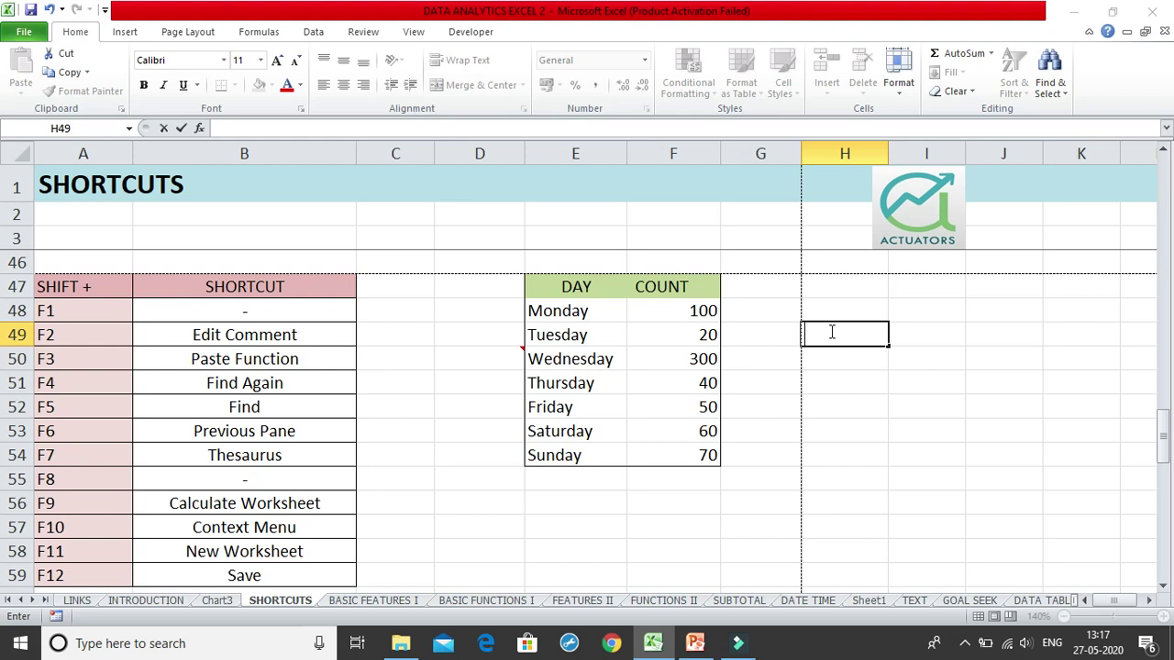
pyautogui.click(865, 374)
pyautogui.click(871, 354)
# Step: Start inserting a function in cell H49, search the function list for ADD and choose SUM
pyautogui.click(864, 334)
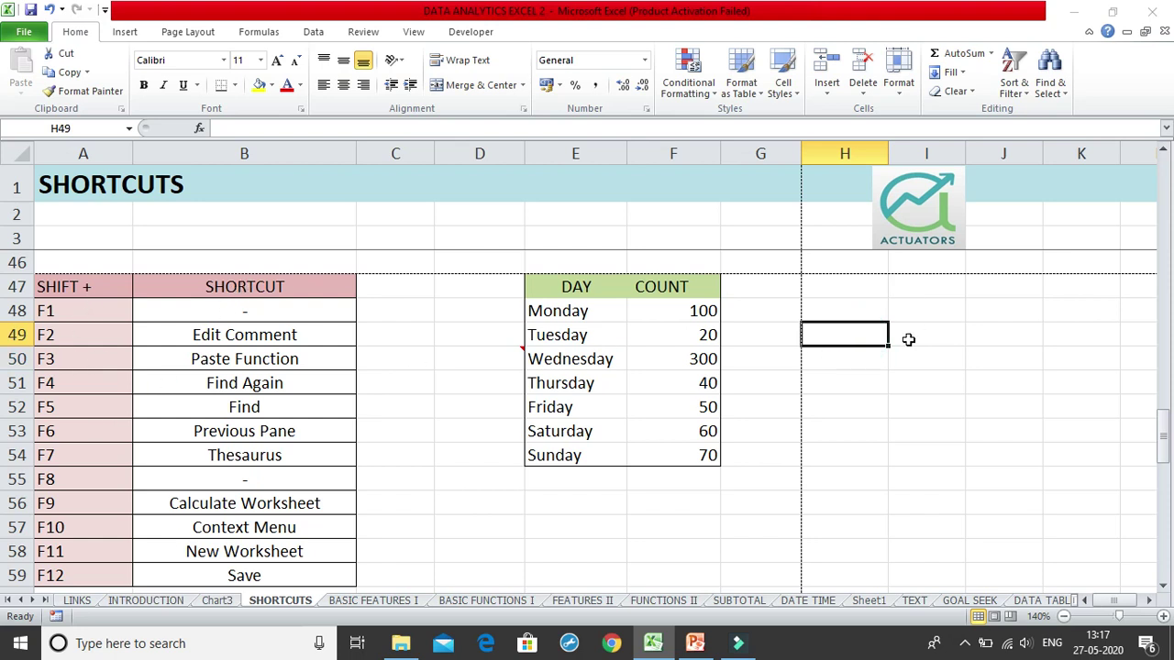
pyautogui.hotkey('shift', 'F3')
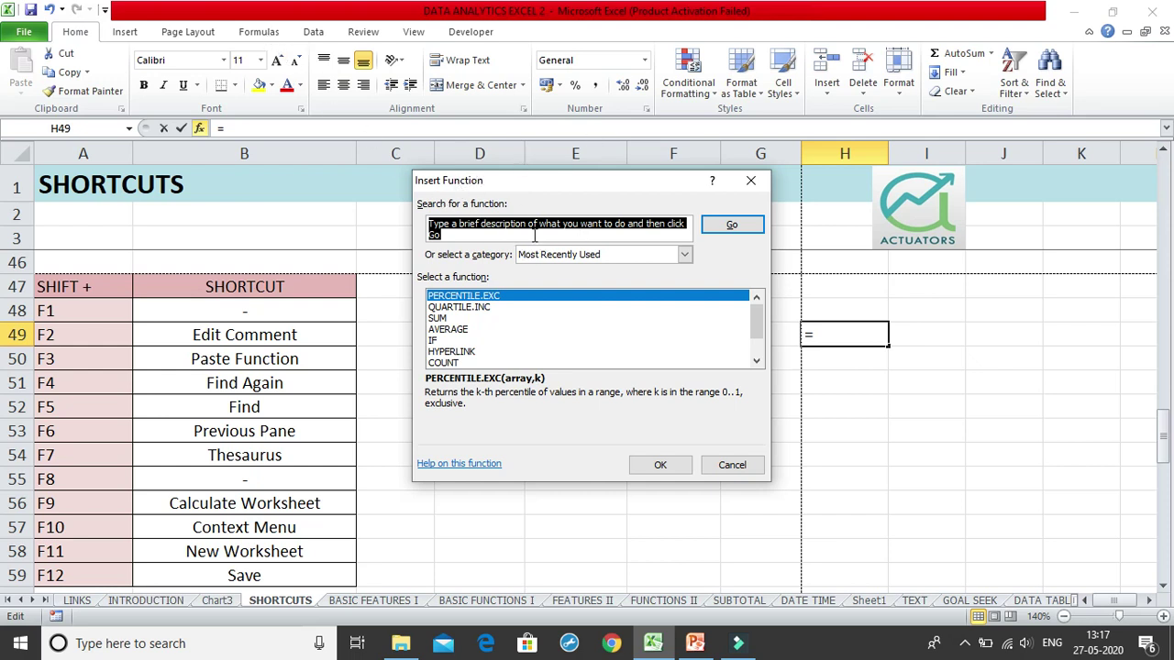
pyautogui.press('BackSpace')
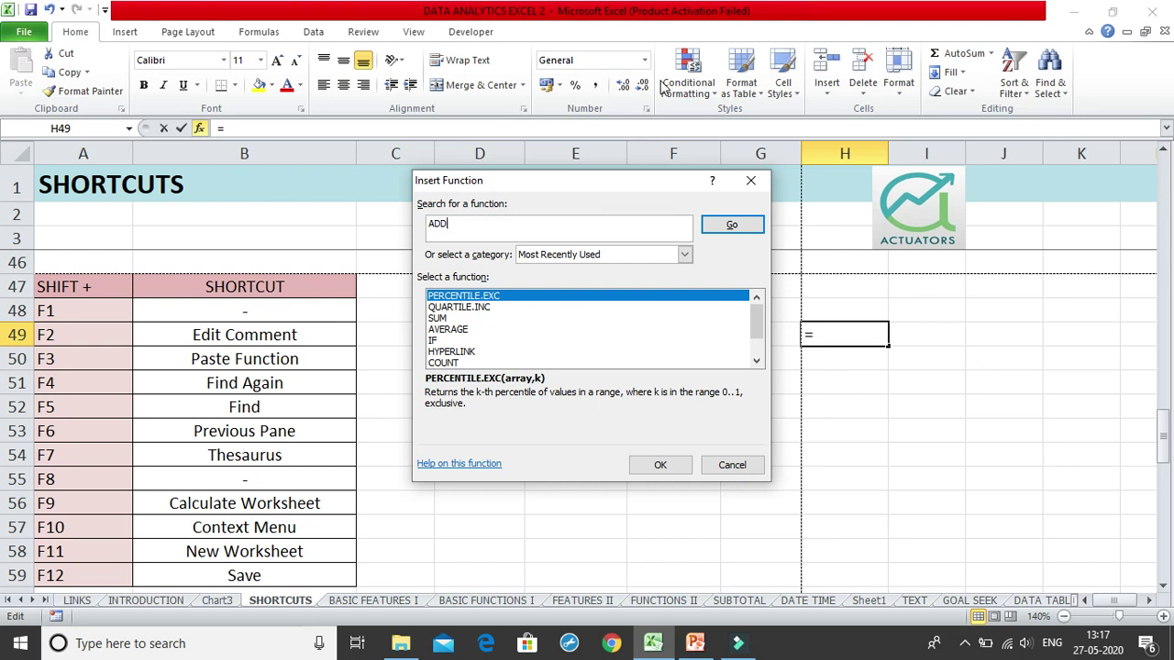
pyautogui.click(729, 225)
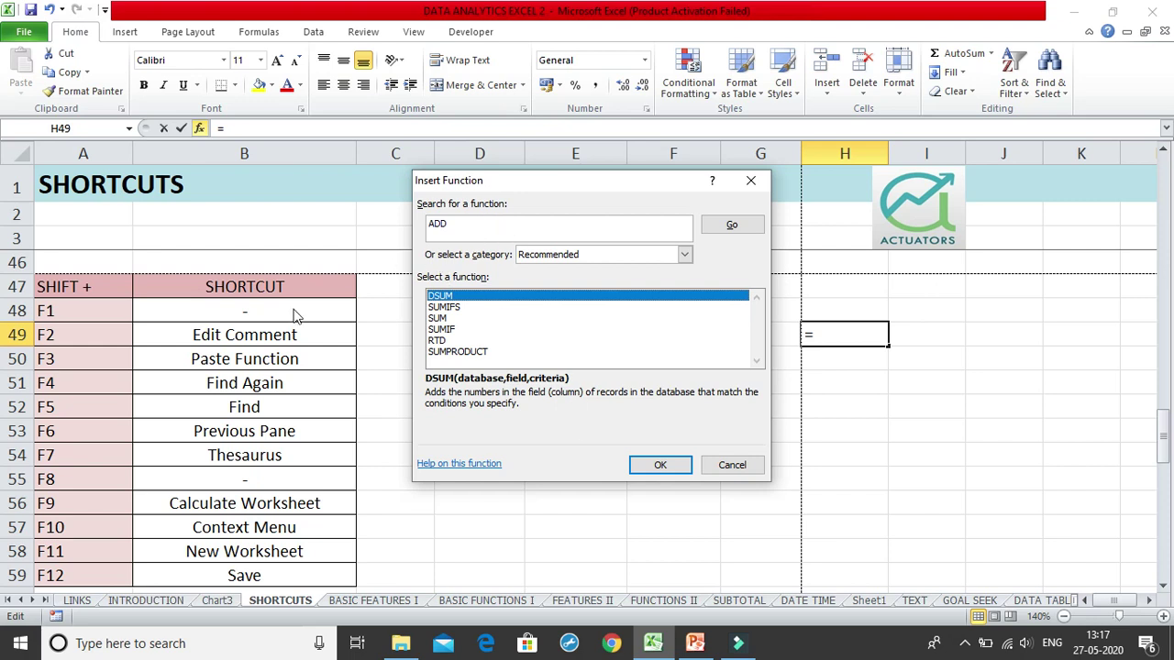
pyautogui.click(437, 318)
pyautogui.doubleClick(437, 318)
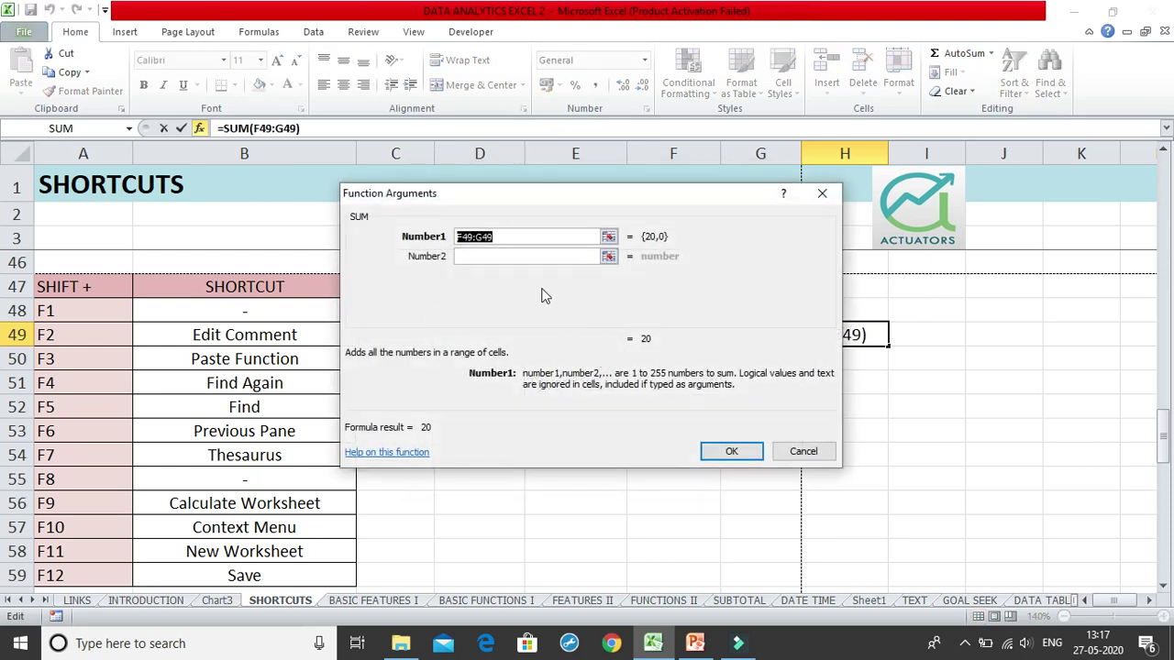
# Step: Set the SUM function's first argument to the COUNT values F48:F54 and enter the formula in H49
pyautogui.moveTo(703, 208); pyautogui.dragTo(595, 251)
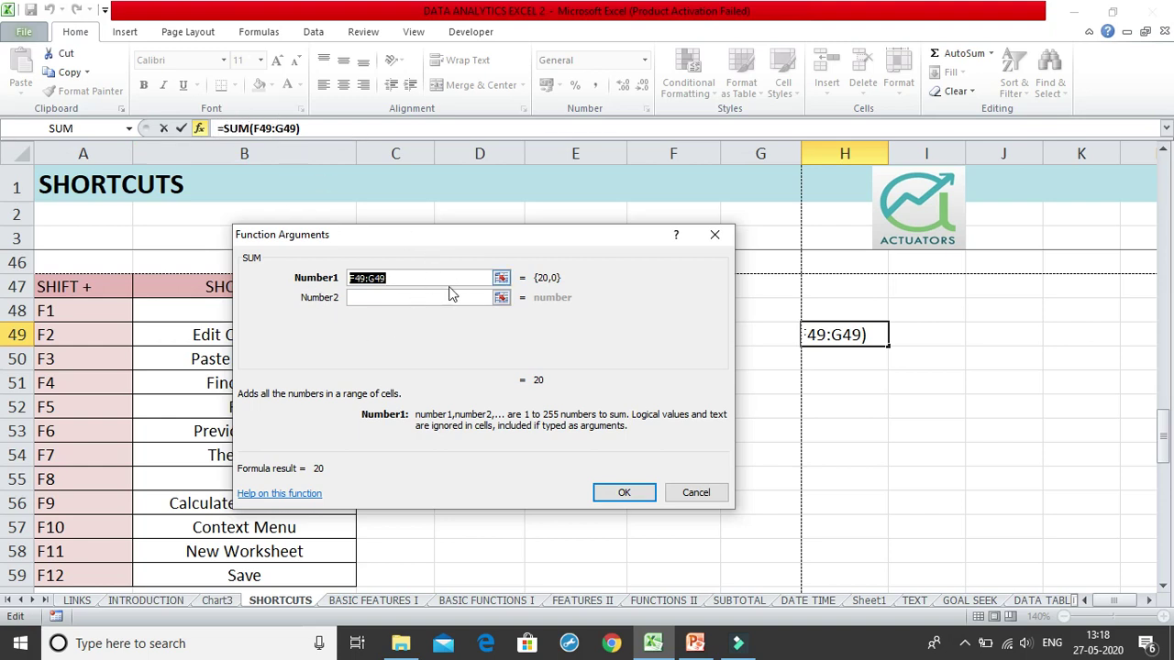
pyautogui.moveTo(487, 236); pyautogui.dragTo(648, 200)
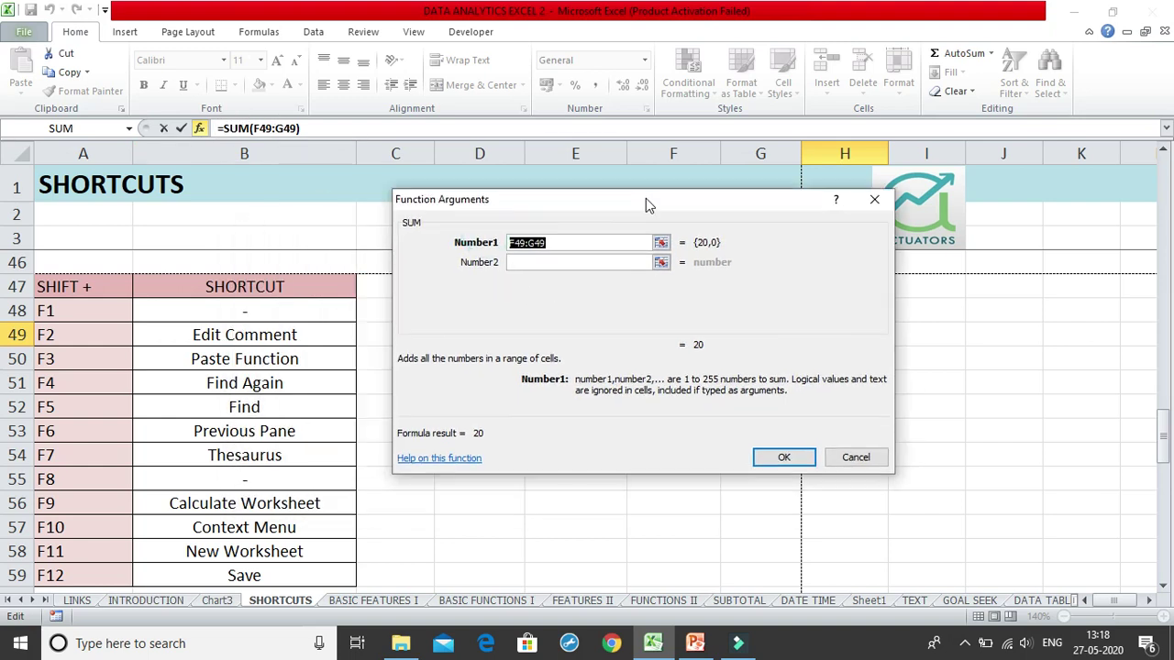
pyautogui.moveTo(762, 216); pyautogui.dragTo(426, 289)
pyautogui.click(673, 311)
pyautogui.moveTo(671, 311); pyautogui.dragTo(646, 455)
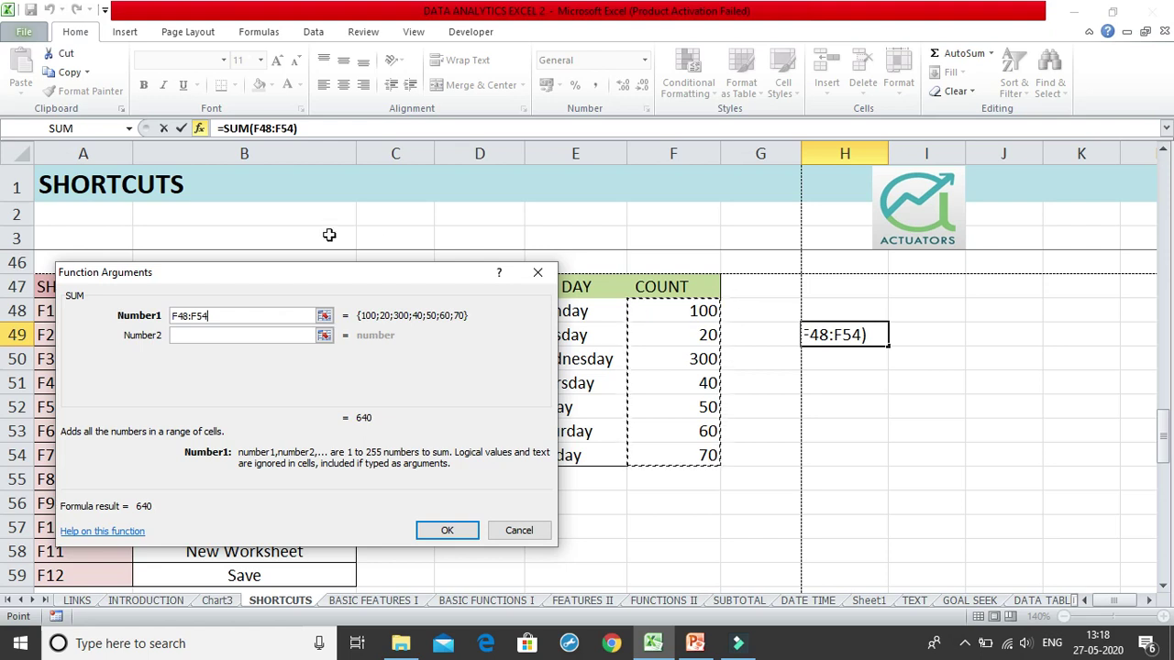
pyautogui.click(209, 335)
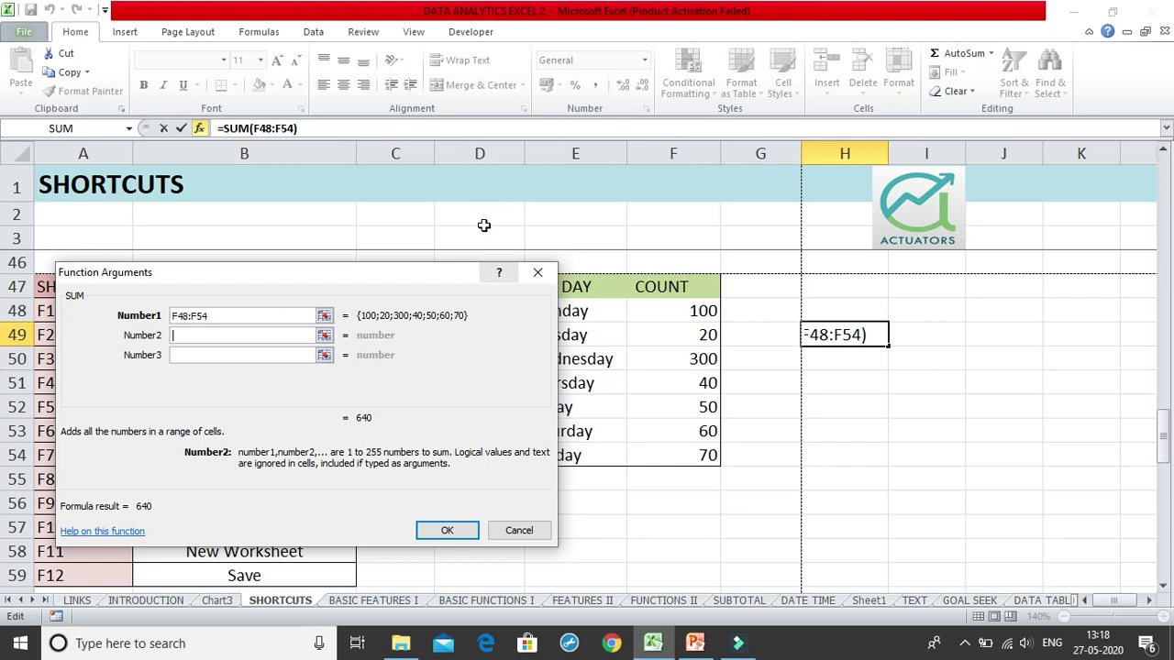
pyautogui.click(449, 532)
pyautogui.click(939, 354)
pyautogui.click(867, 339)
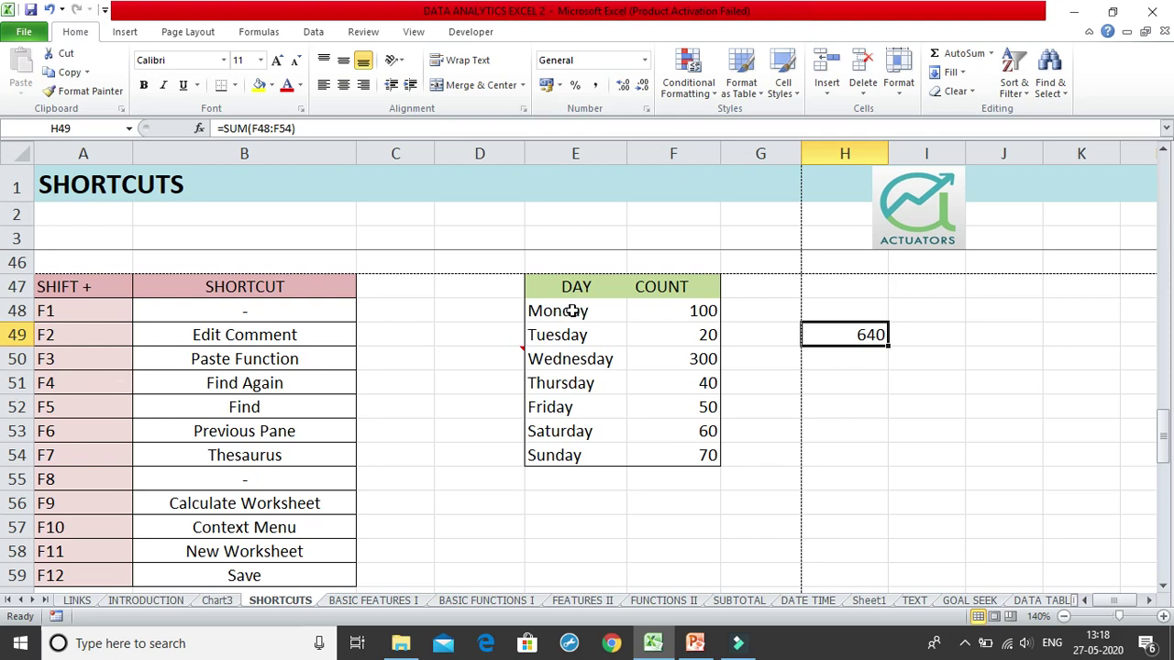
# Step: Search the SHORTCUTS sheet for "Monday", go through its occurrences down to the one in E48, and close the search
pyautogui.hotkey('shift', 'F5')
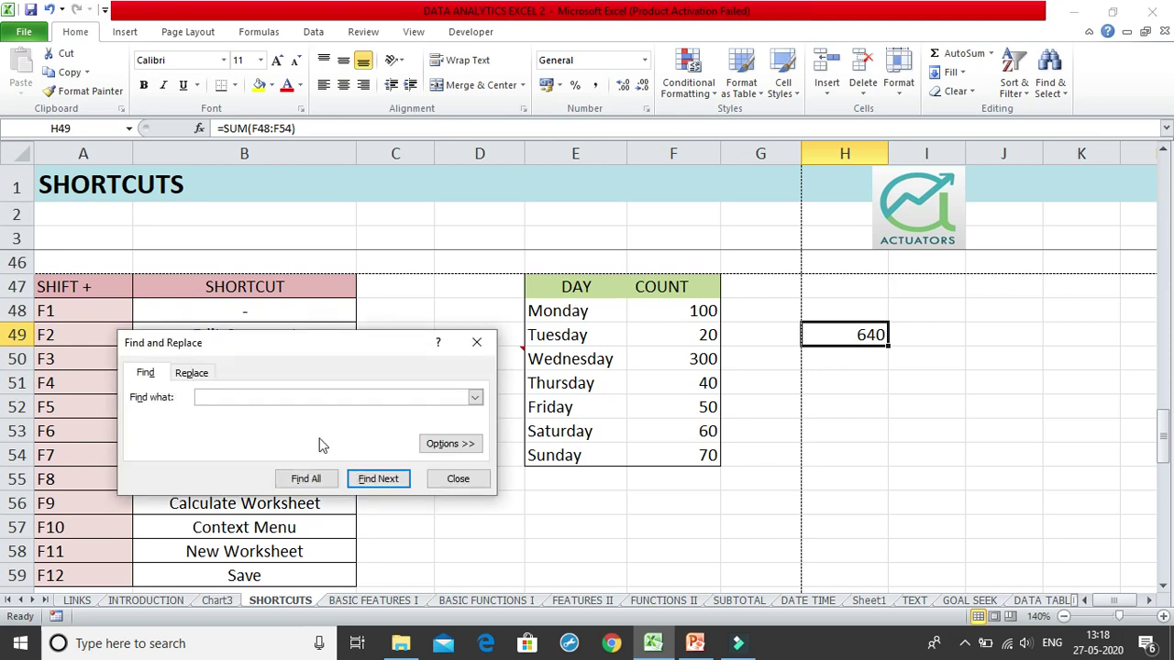
pyautogui.moveTo(336, 346); pyautogui.dragTo(929, 231)
pyautogui.click(843, 278)
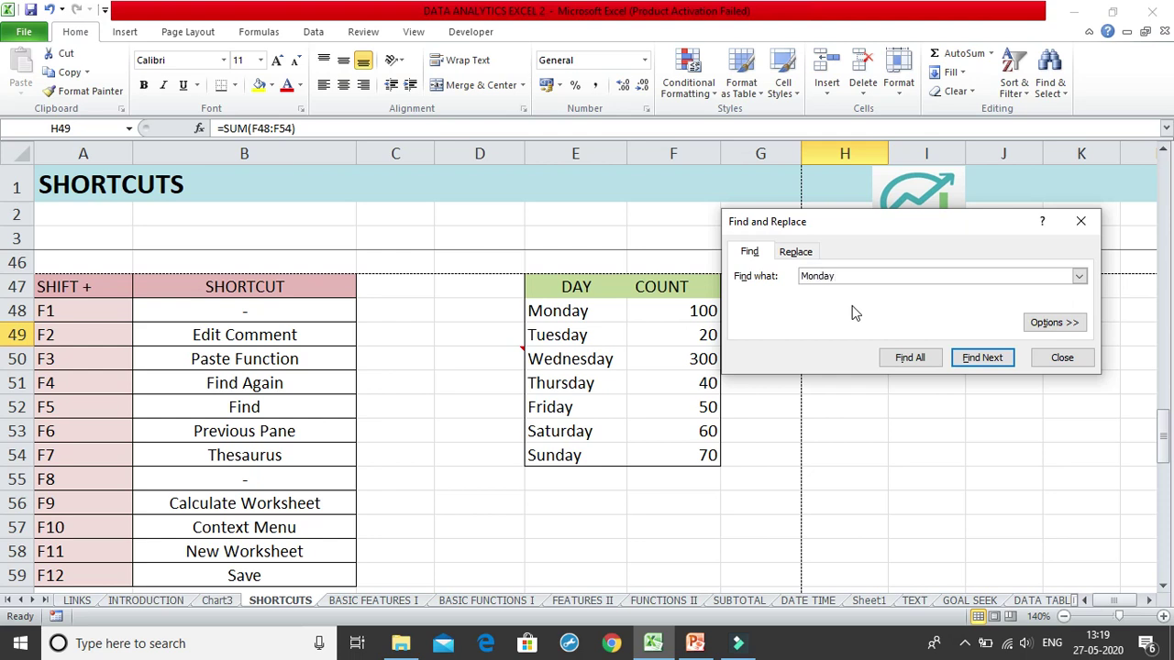
pyautogui.click(978, 360)
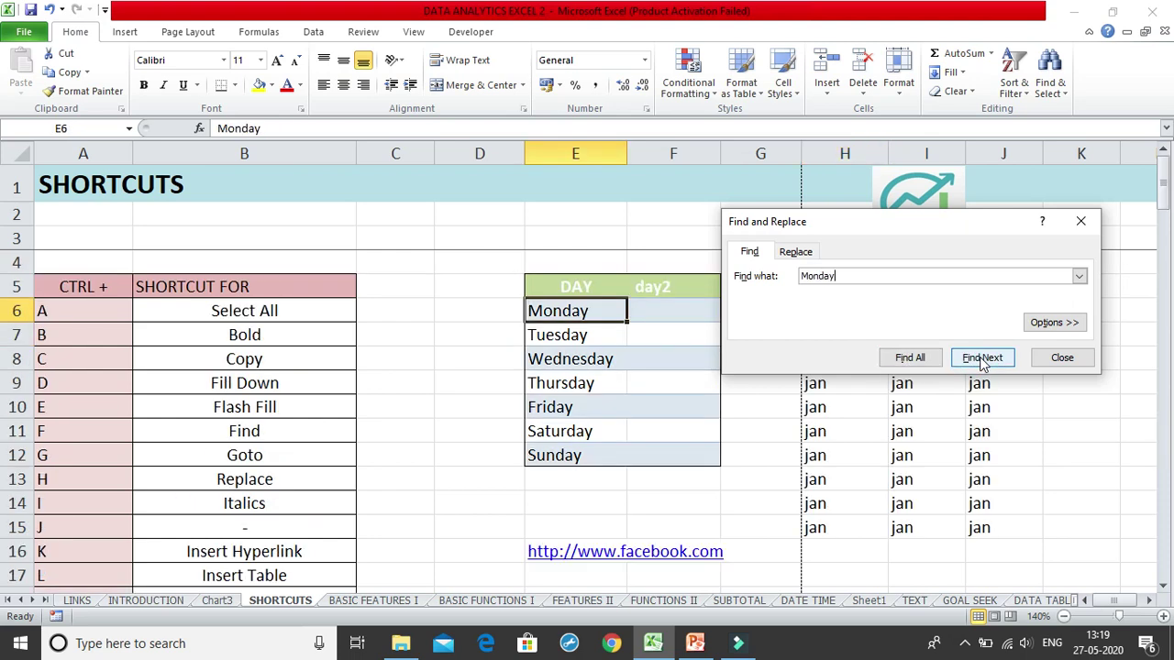
pyautogui.click(978, 357)
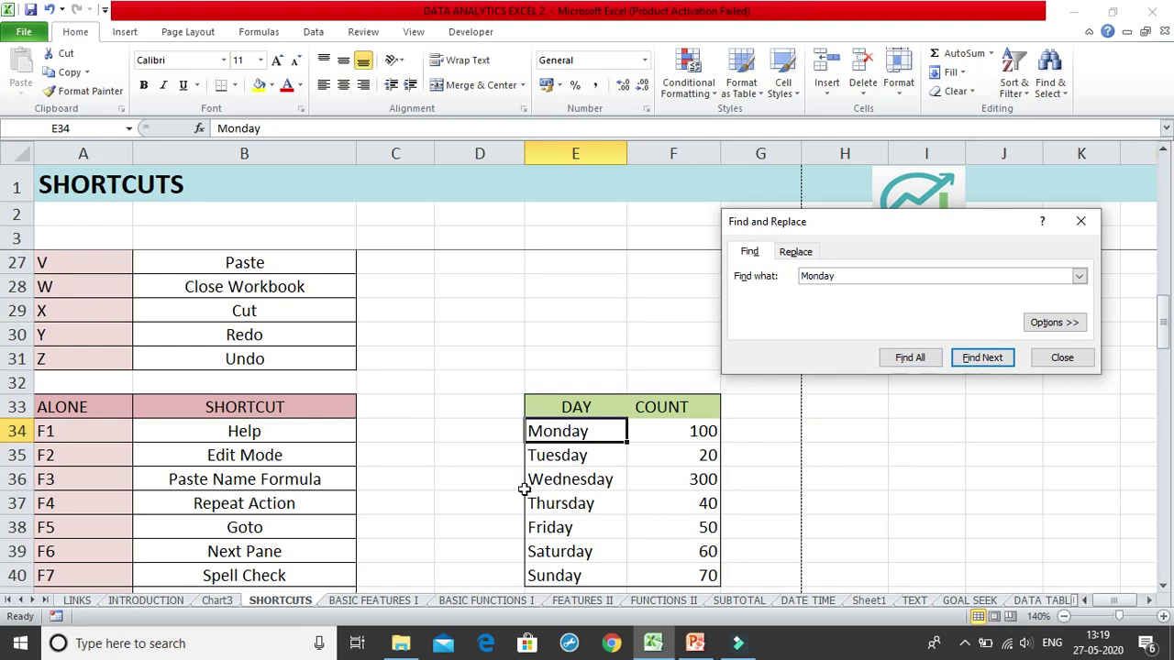
pyautogui.click(969, 358)
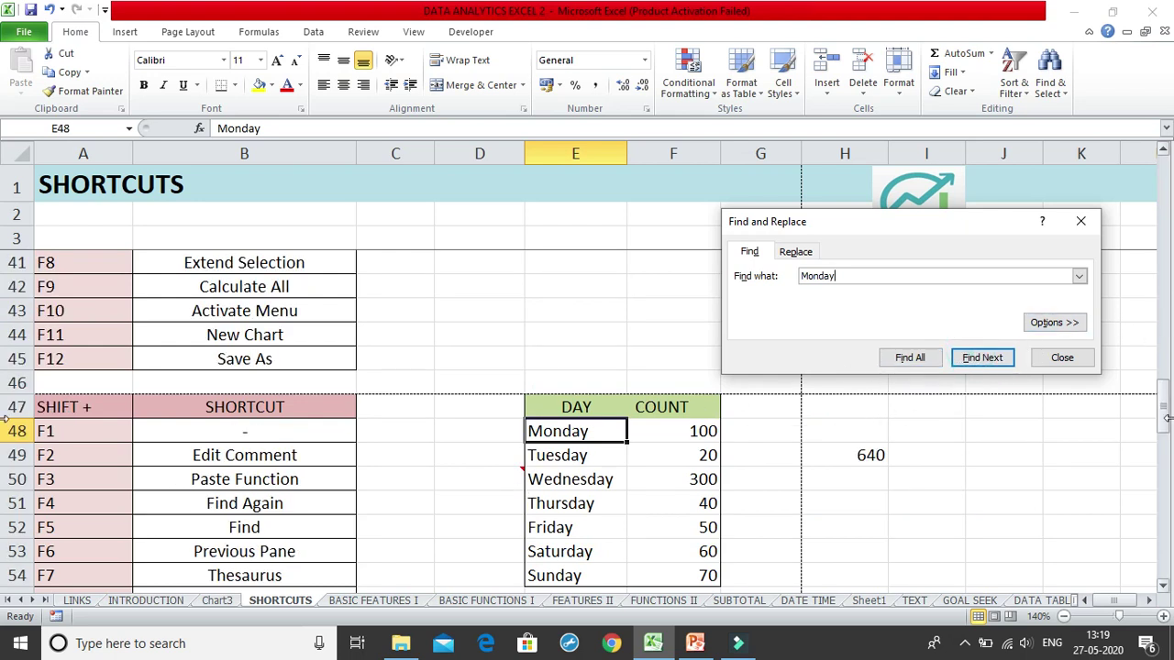
pyautogui.moveTo(1165, 407); pyautogui.dragTo(1148, 443)
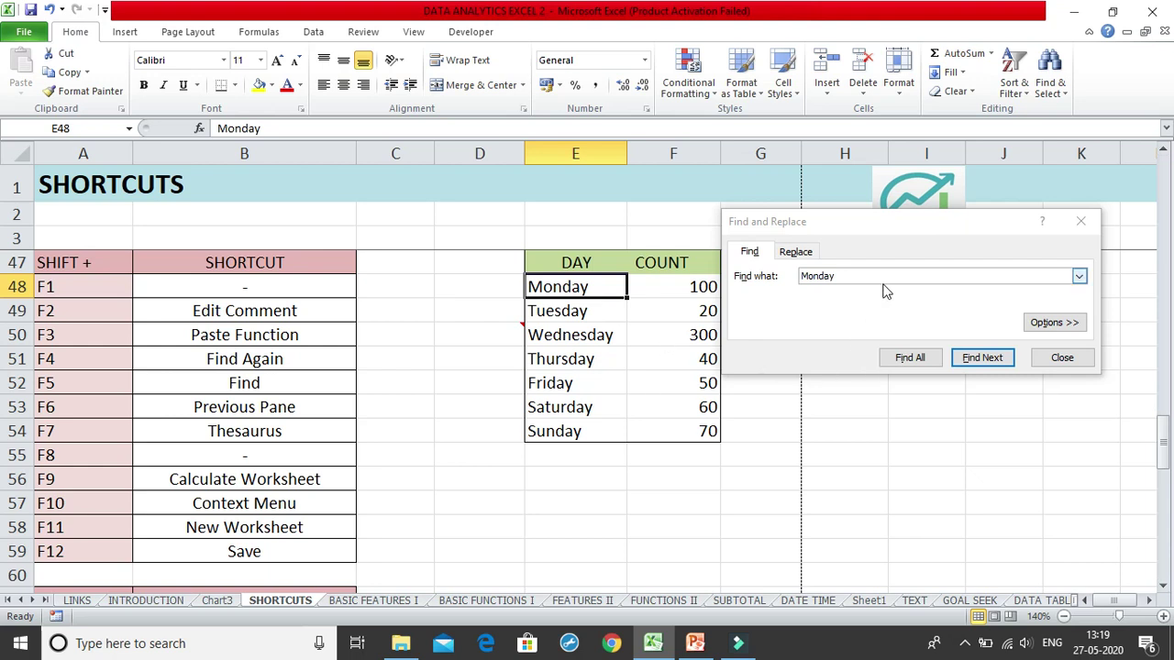
pyautogui.click(1063, 358)
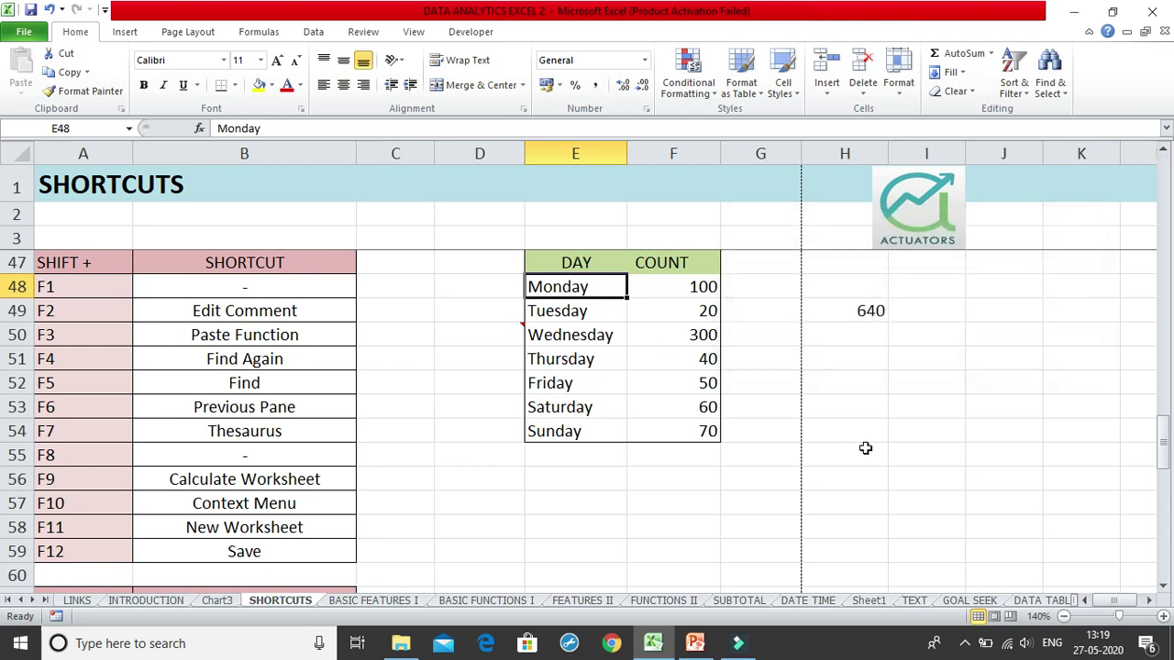
# Step: Repeat the last search for "Monday" without the search dialog, going through E6, E34 and E48
pyautogui.click(446, 335)
pyautogui.click(427, 453)
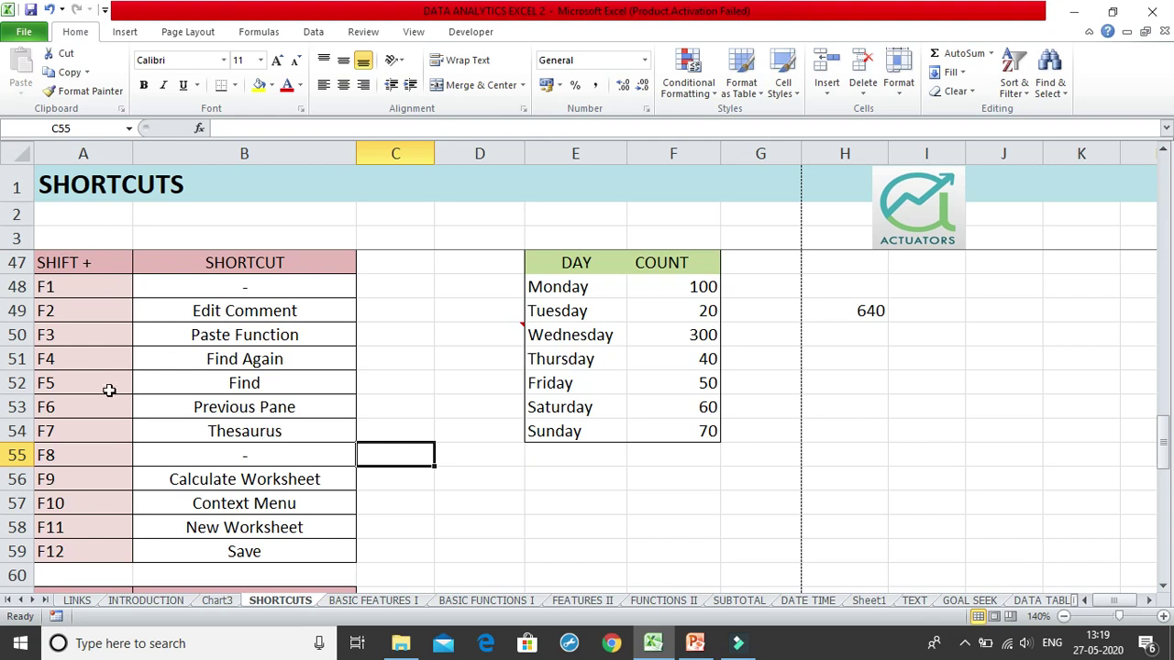
pyautogui.hotkey('ctrl', 'z')
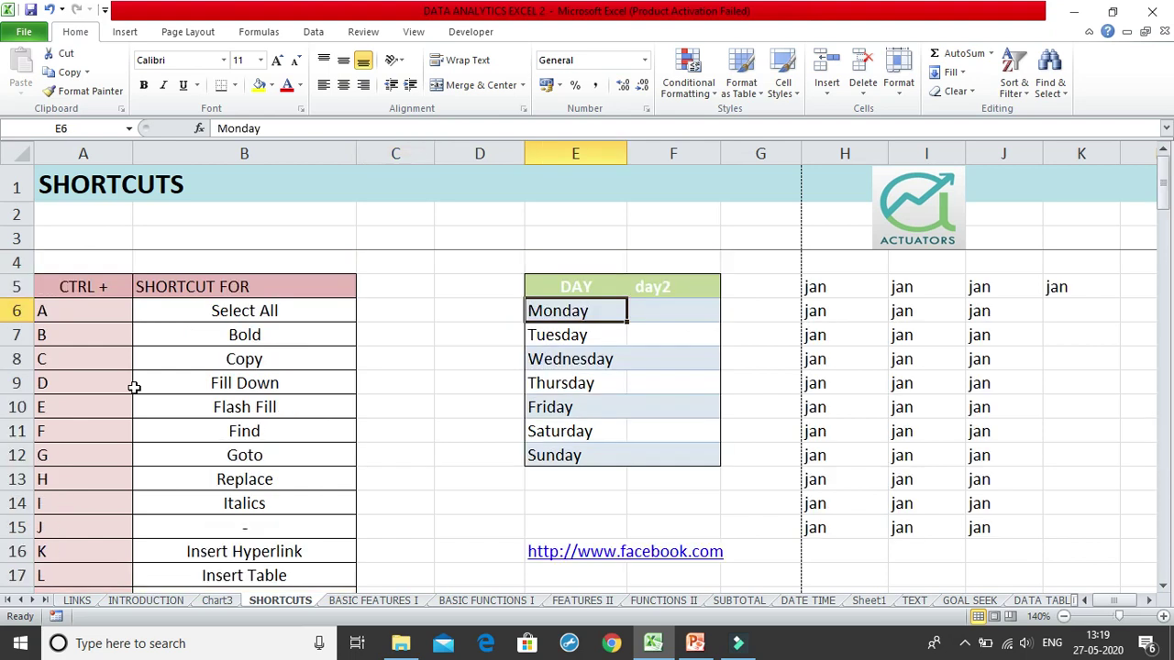
pyautogui.hotkey('ctrl', 'z')
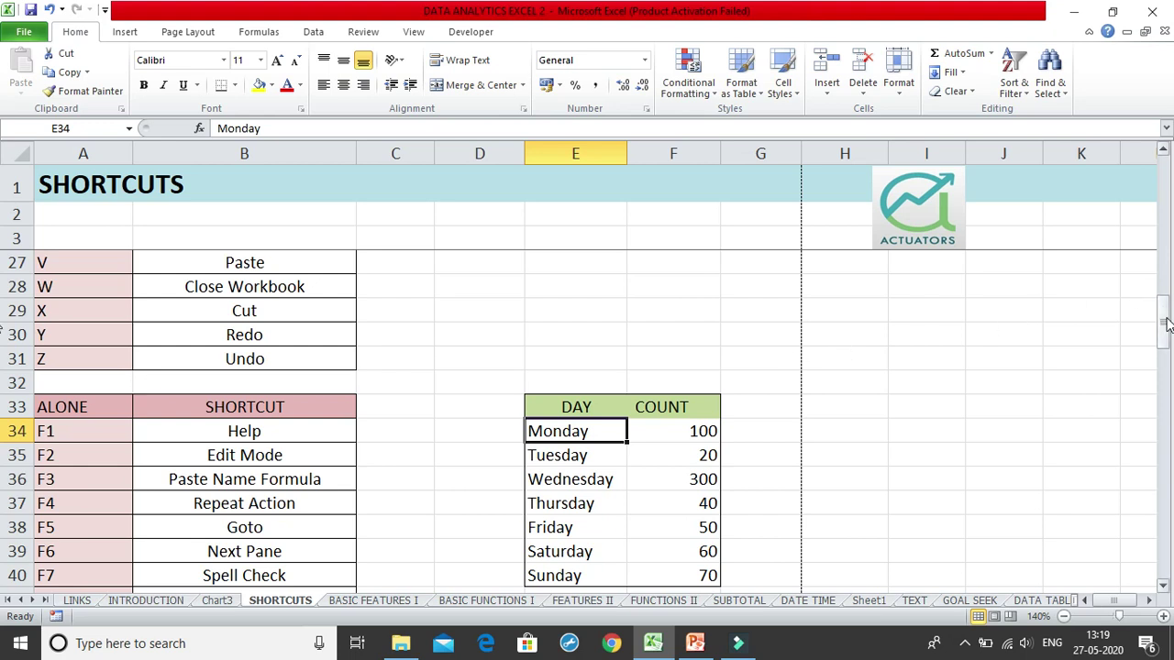
pyautogui.moveTo(1167, 323); pyautogui.dragTo(1161, 328)
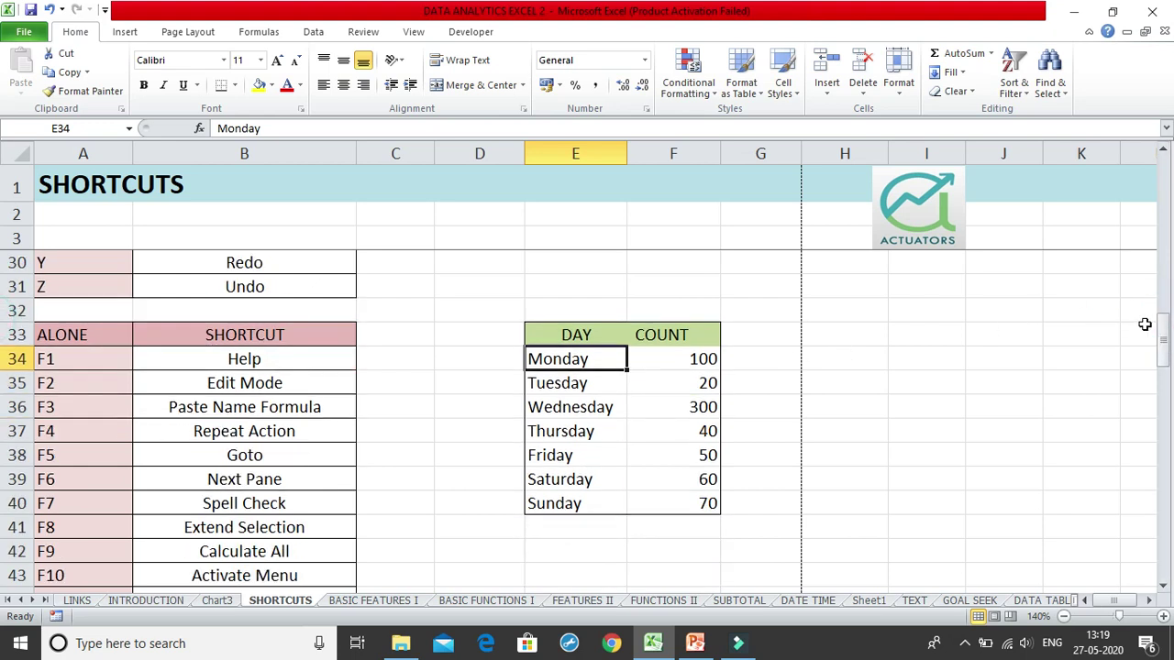
pyautogui.hotkey('ctrl', 'z')
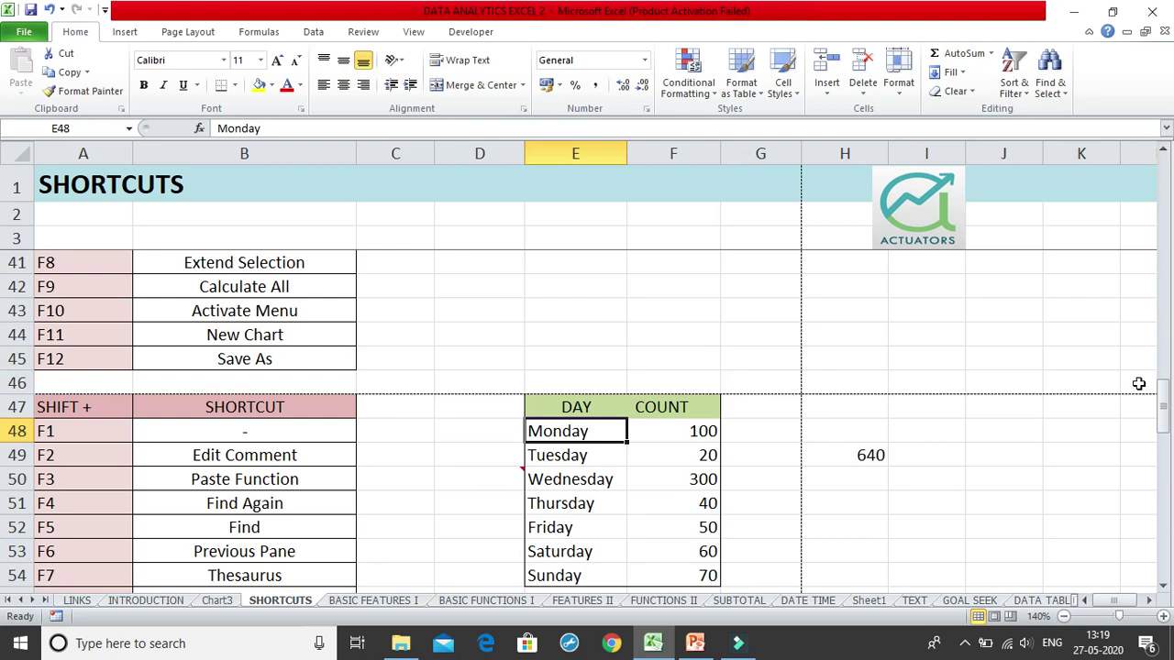
# Step: Switch the focus between cell B53 and the ribbon's key tips and back, twice, to demonstrate the Previous Pane shortcut
pyautogui.moveTo(1163, 392); pyautogui.dragTo(1163, 405)
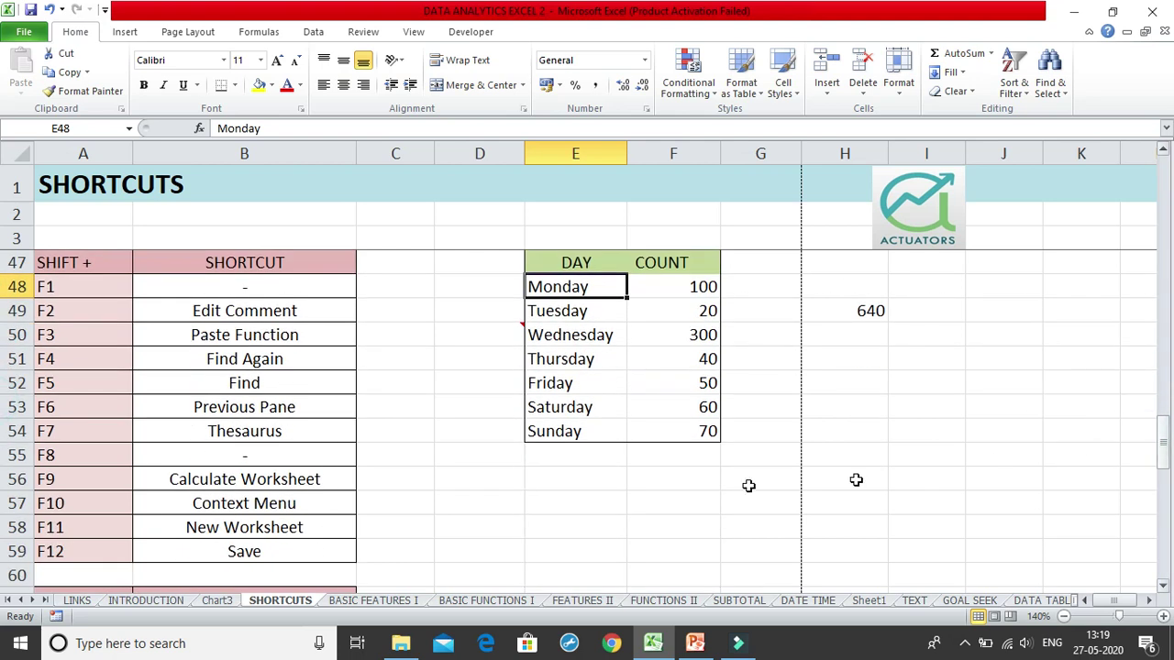
pyautogui.click(569, 387)
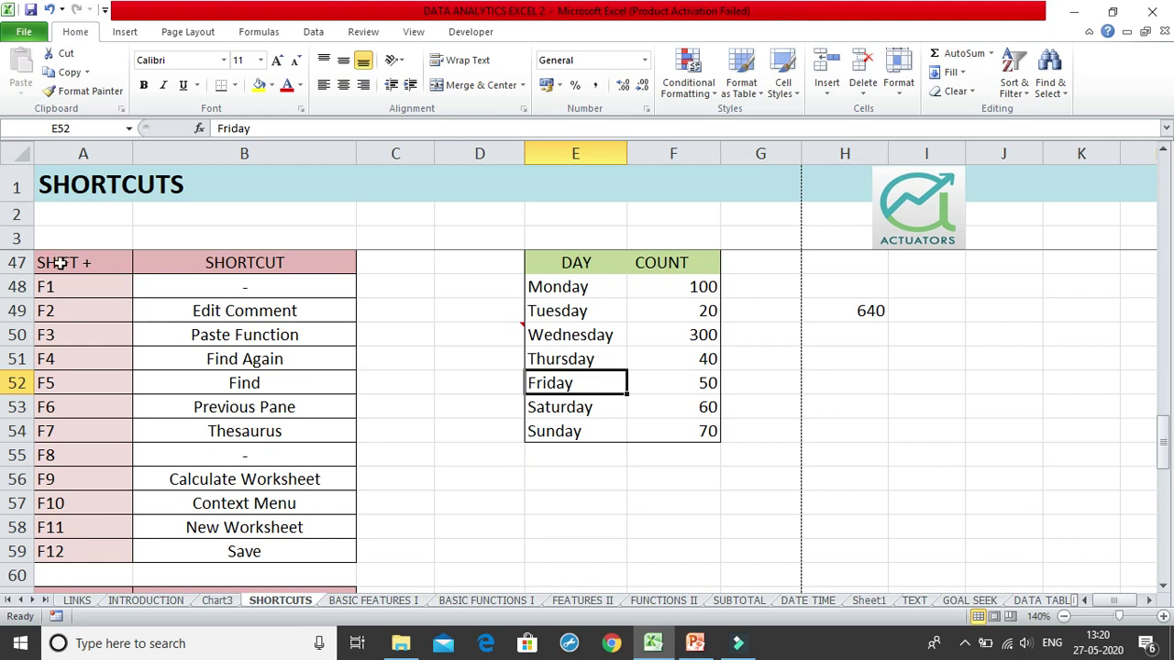
pyautogui.click(92, 415)
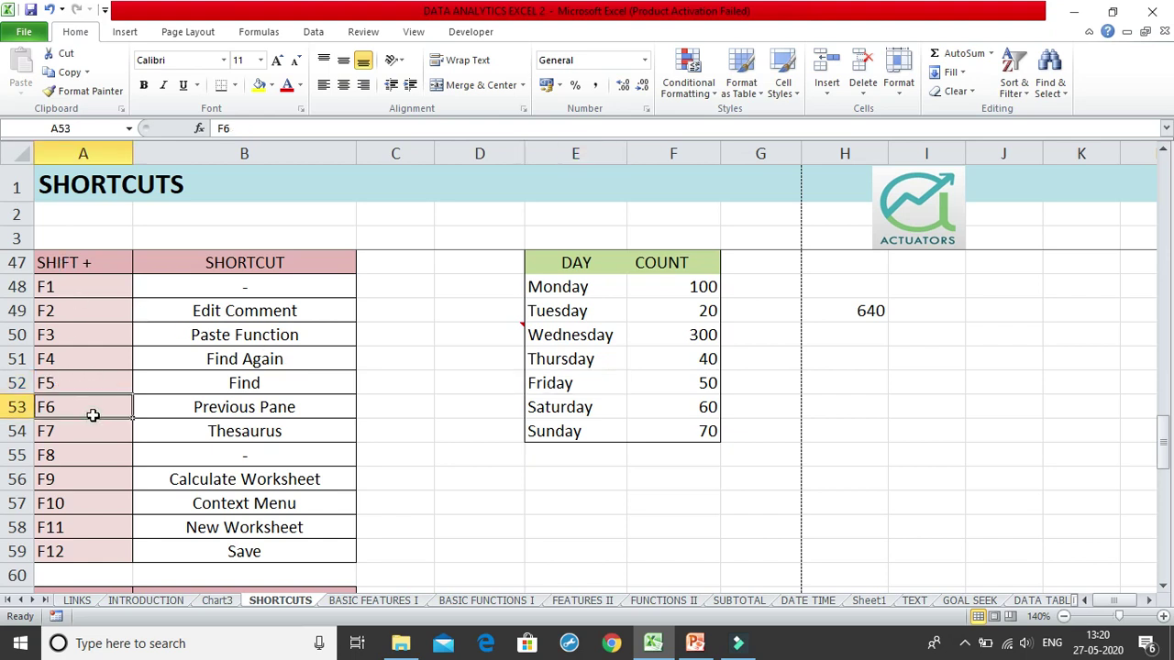
pyautogui.click(338, 409)
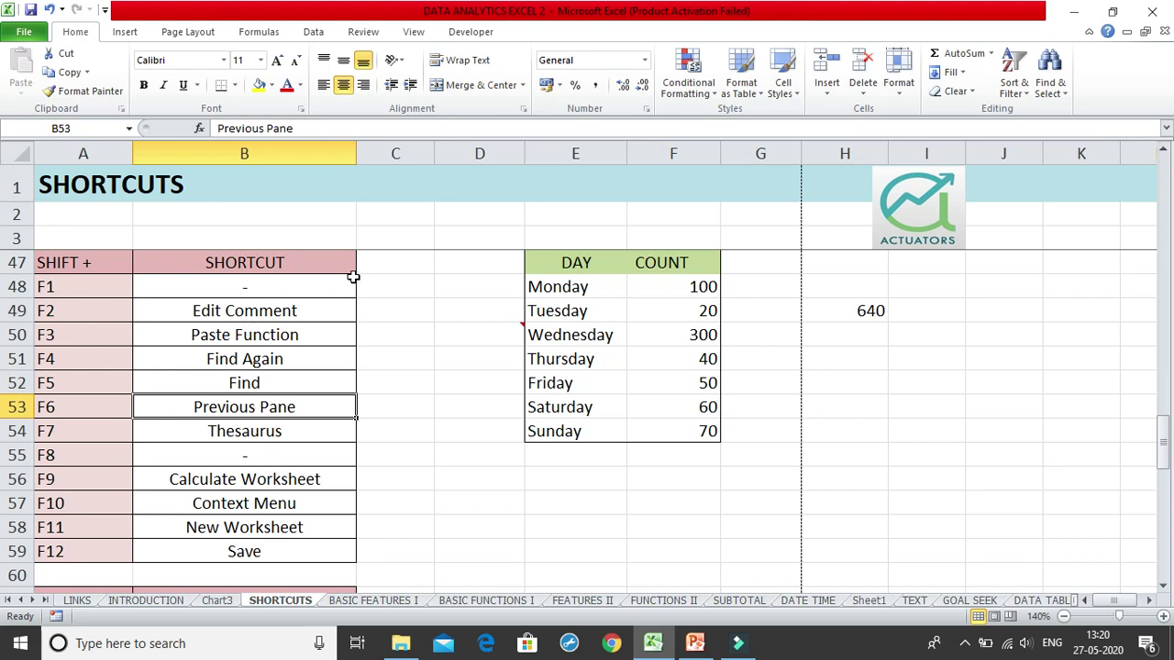
pyautogui.press('alt')
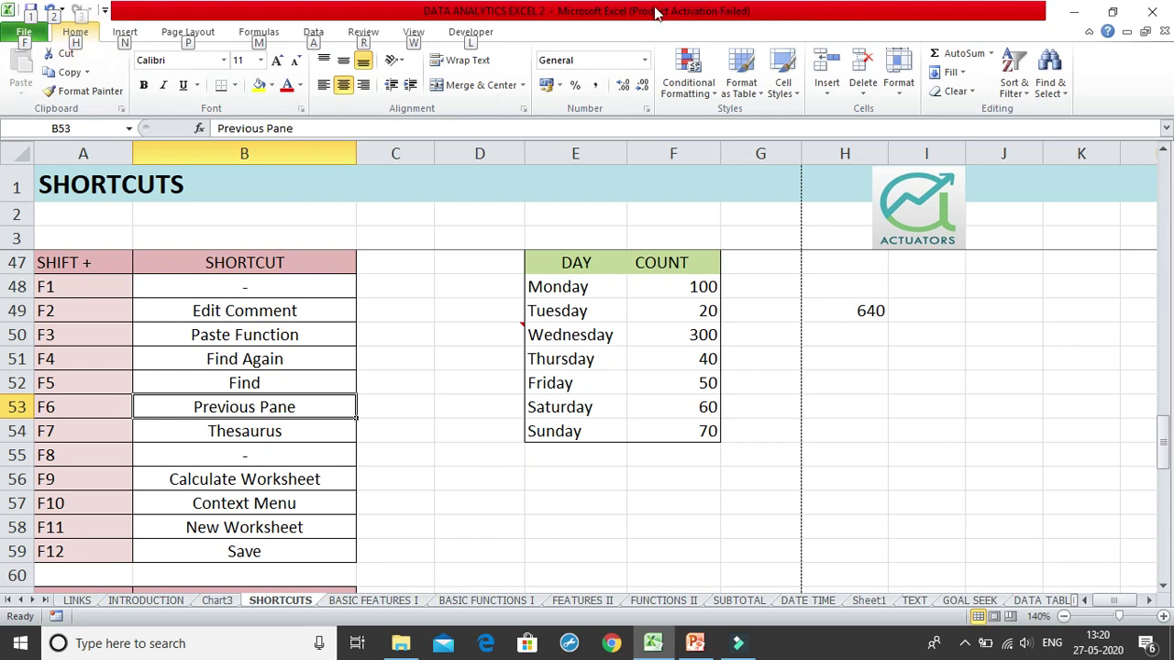
pyautogui.press('Escape')
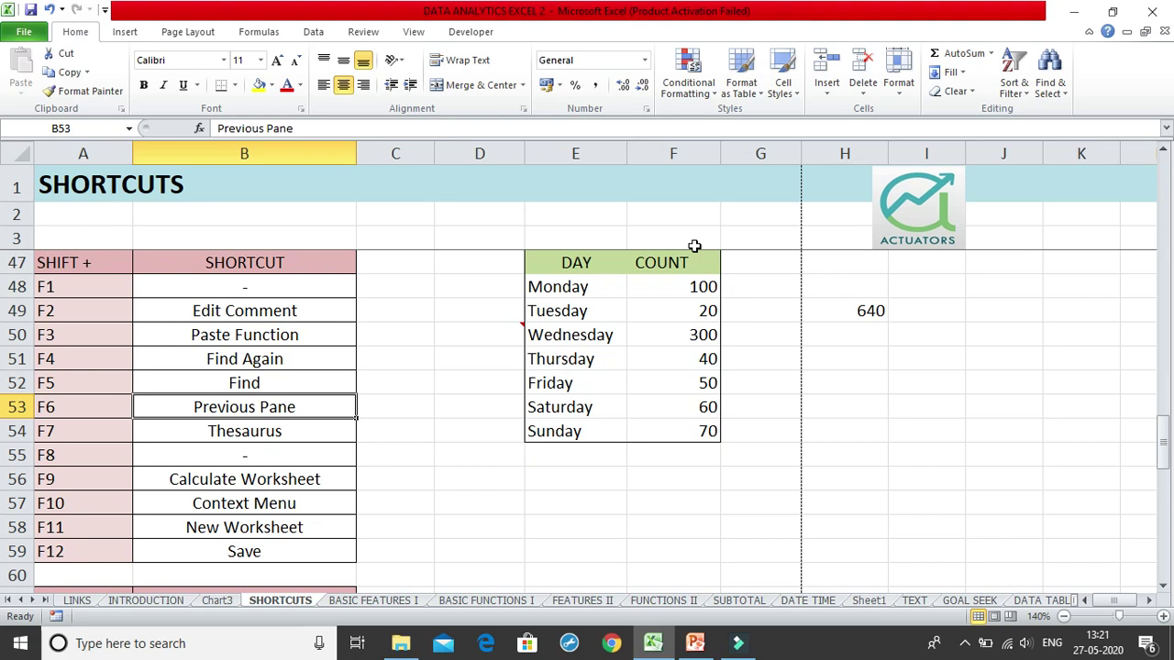
pyautogui.press('alt')
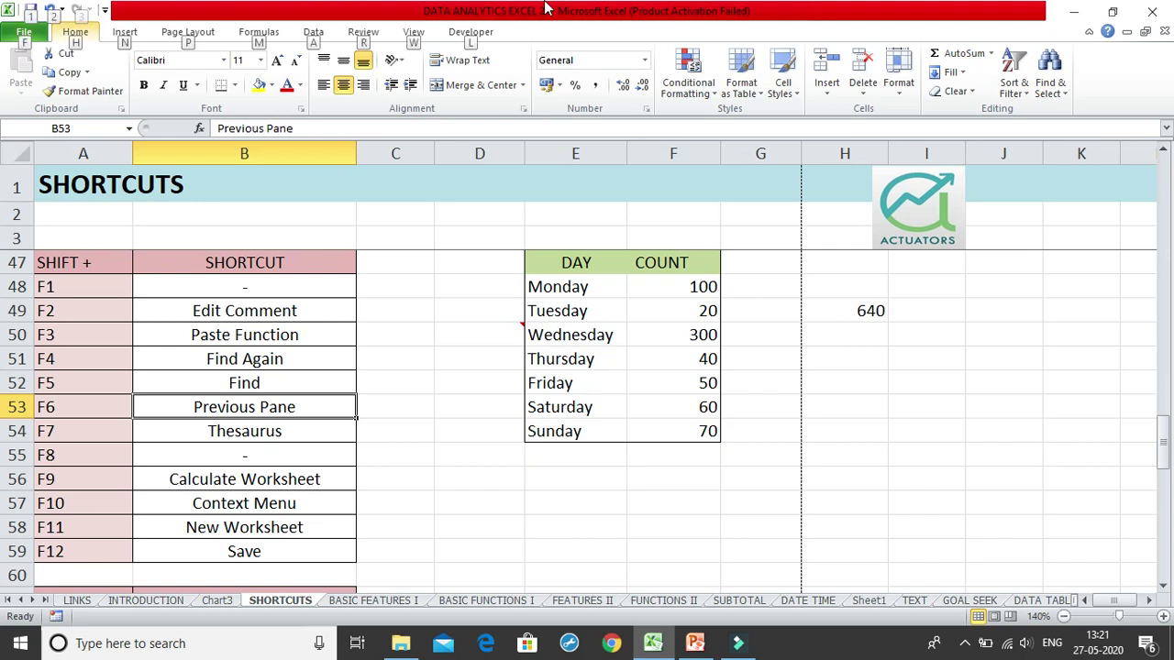
pyautogui.press('alt')
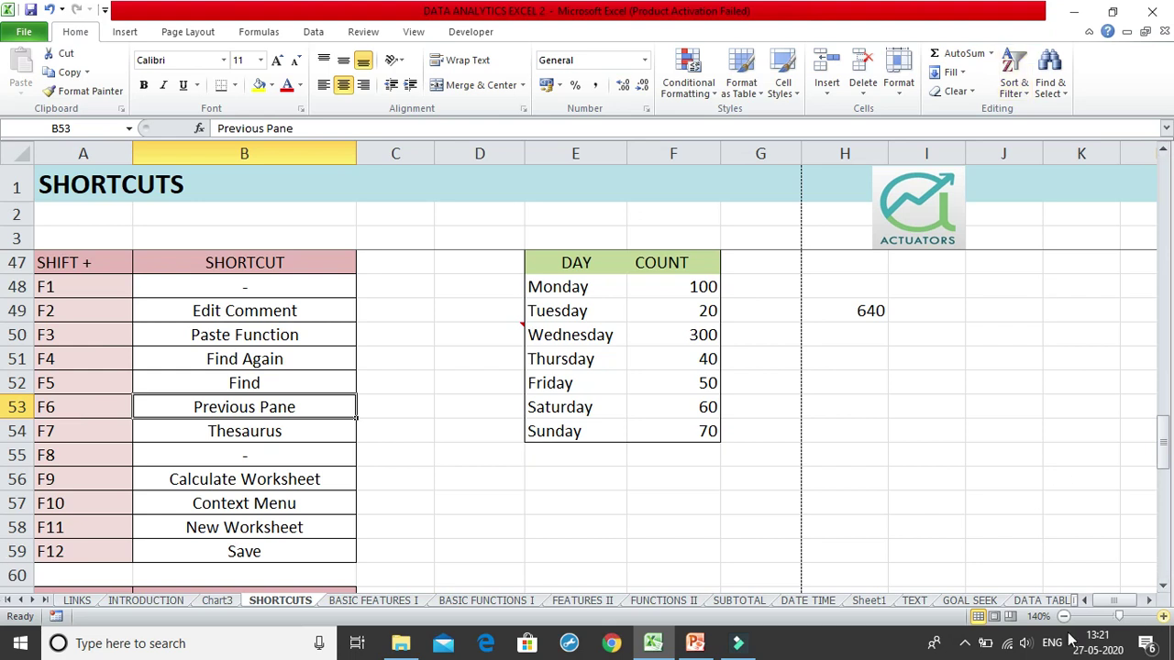
pyautogui.click(905, 480)
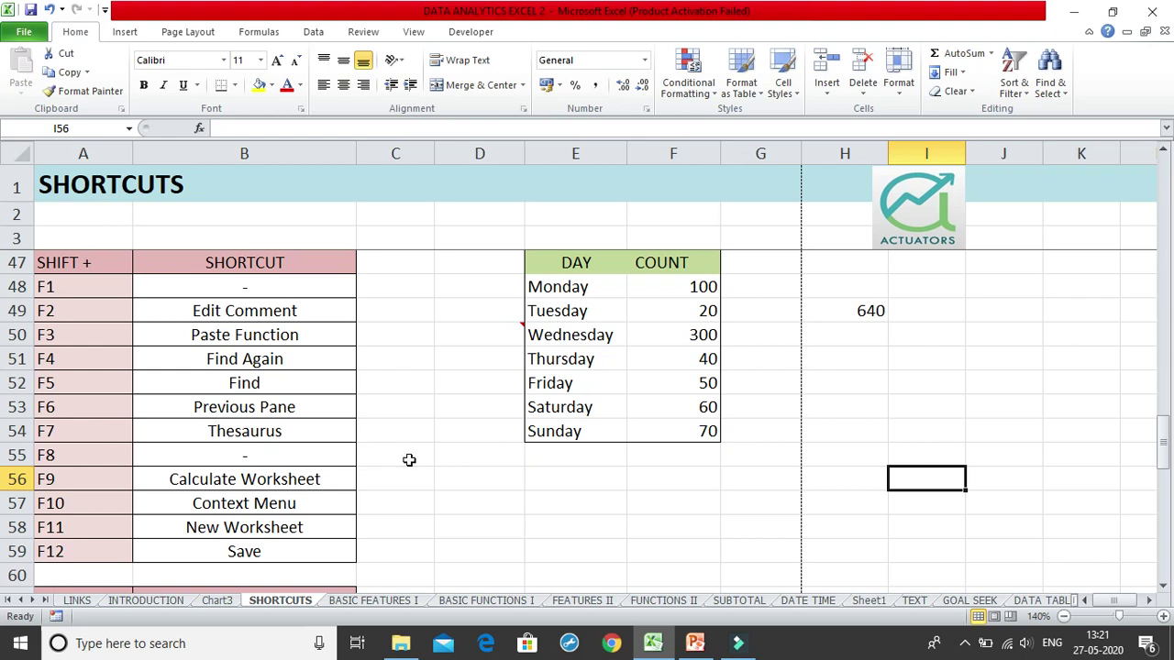
pyautogui.click(456, 344)
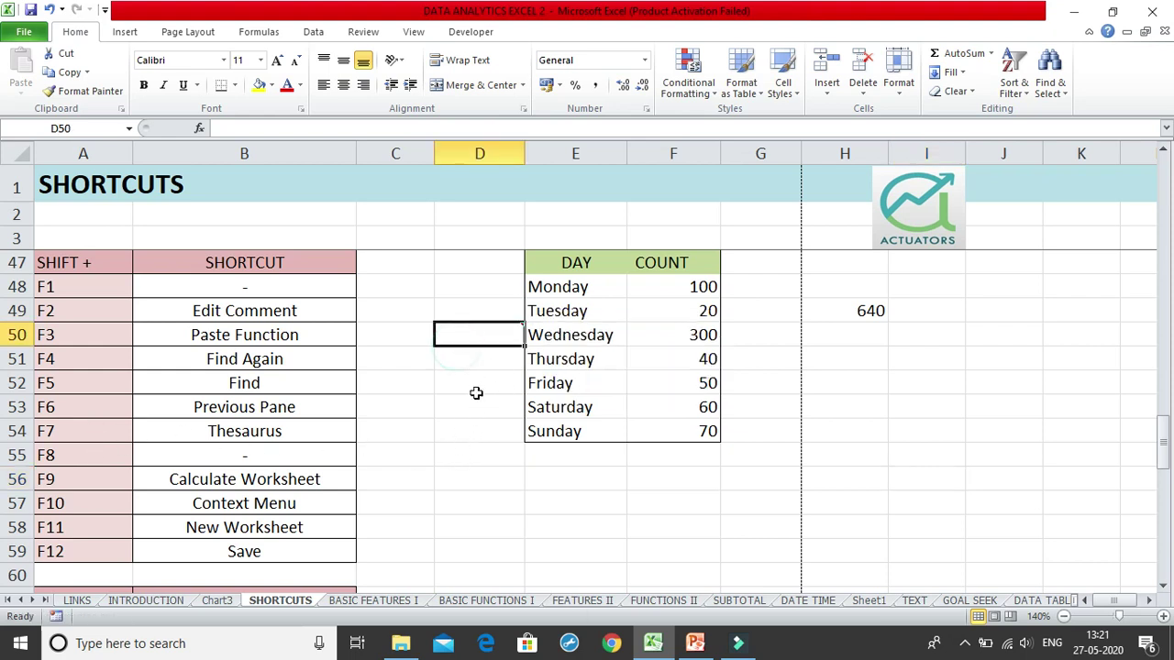
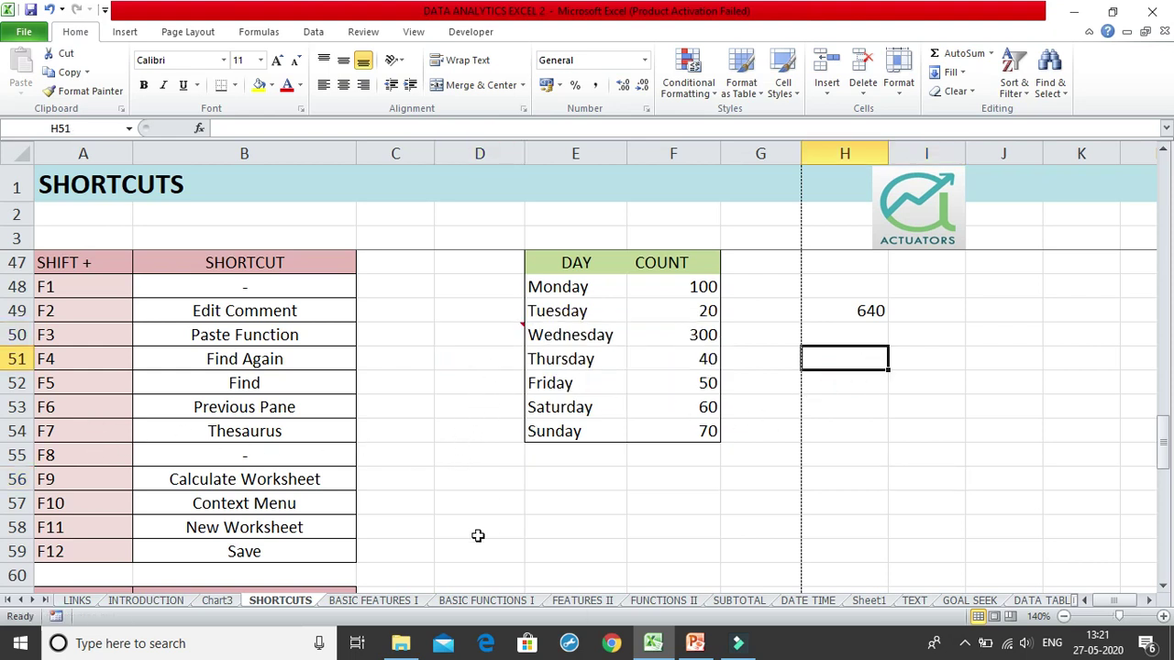
# Step: Open the thesaurus and look up "SHORTCUT" in Thesaurus: English (U.K.)
pyautogui.click(494, 475)
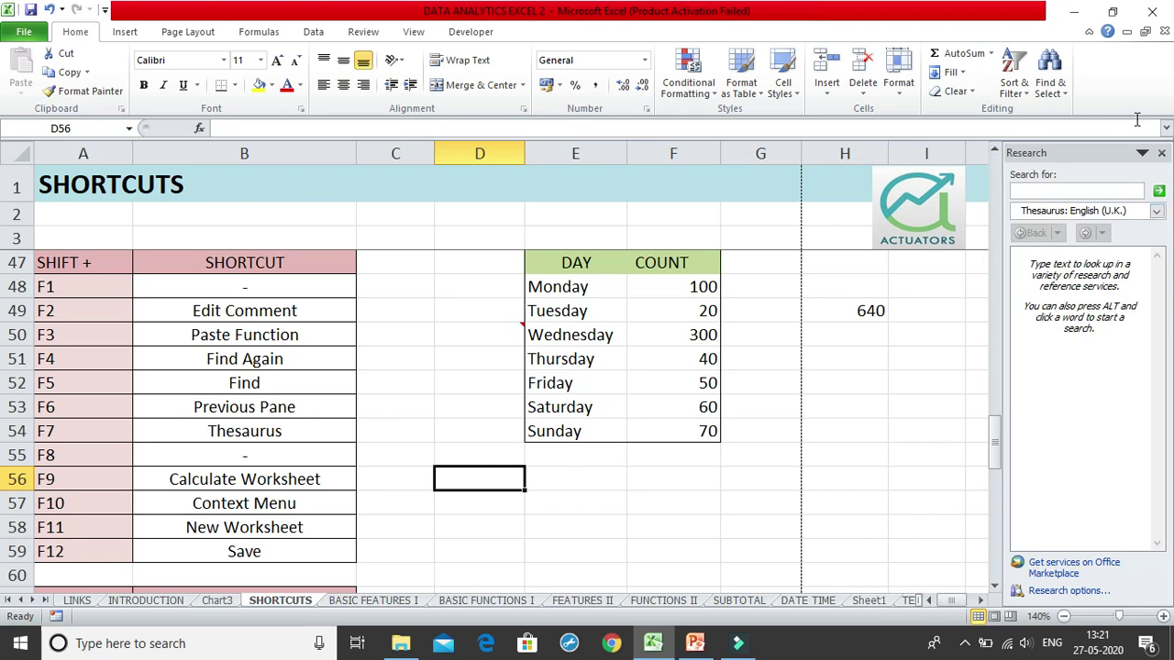
pyautogui.click(1068, 190)
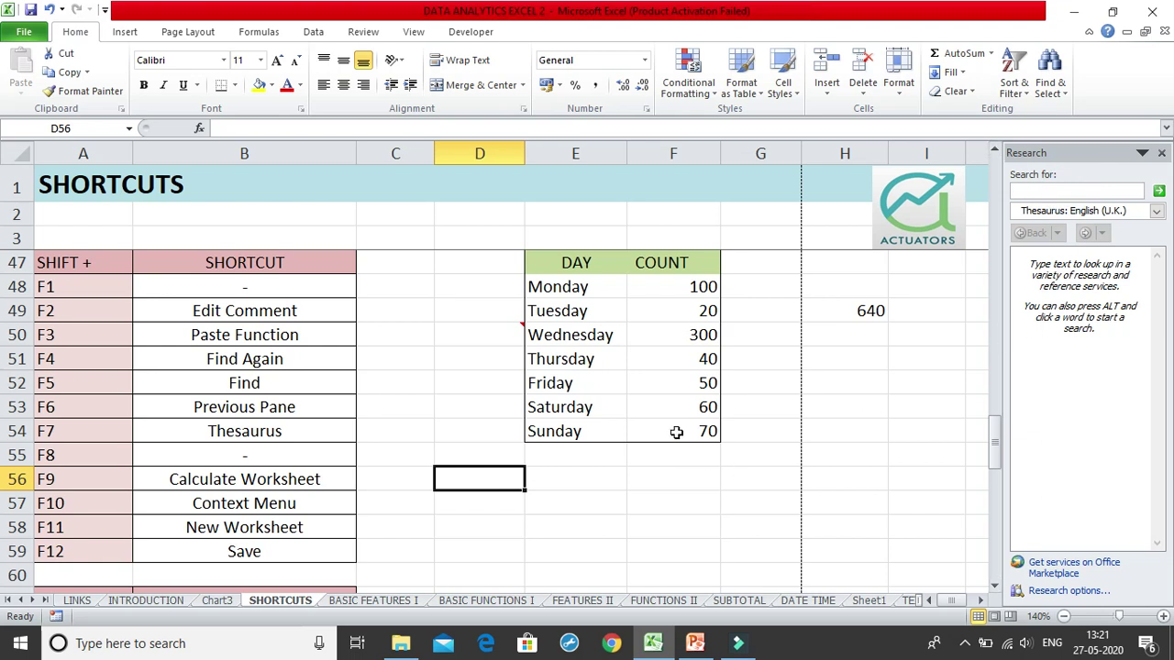
pyautogui.click(596, 306)
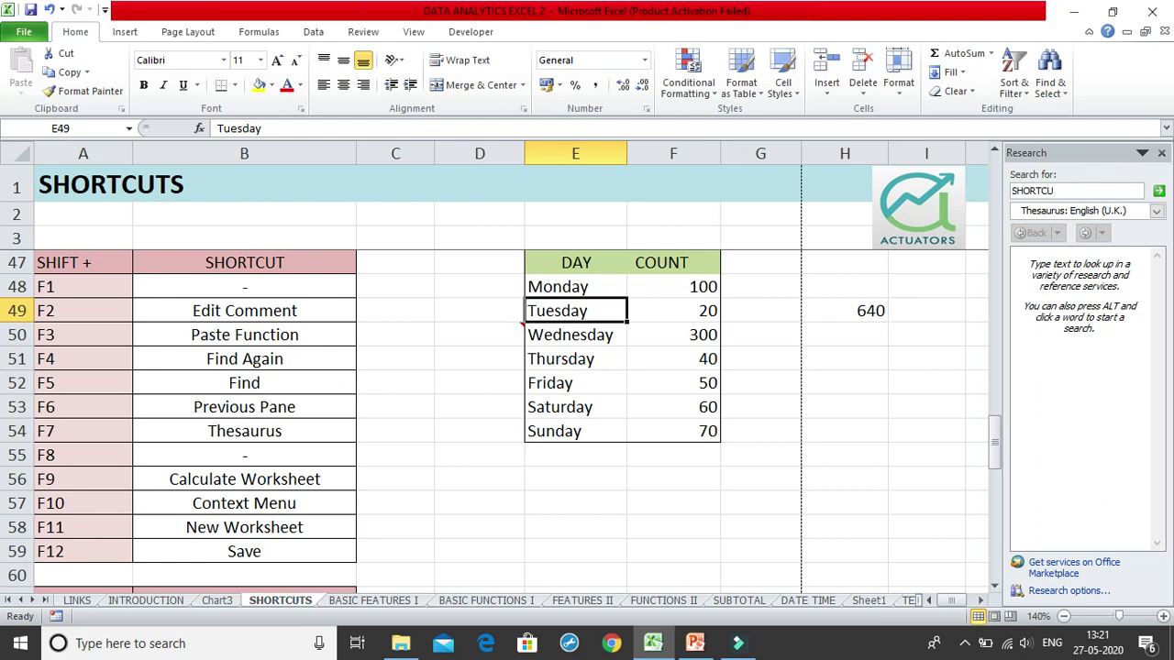
pyautogui.click(1160, 190)
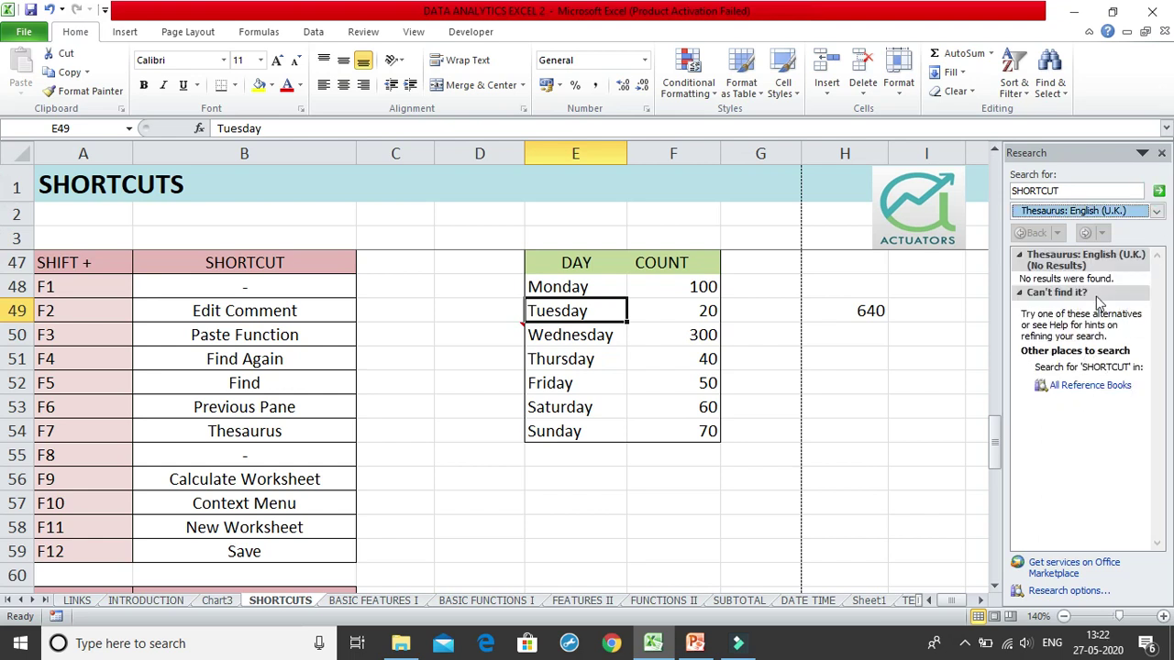
# Step: Look up "HAPPY" in the English (U.K.) thesaurus, review its synonyms and close the Research pane
pyautogui.doubleClick(1072, 195)
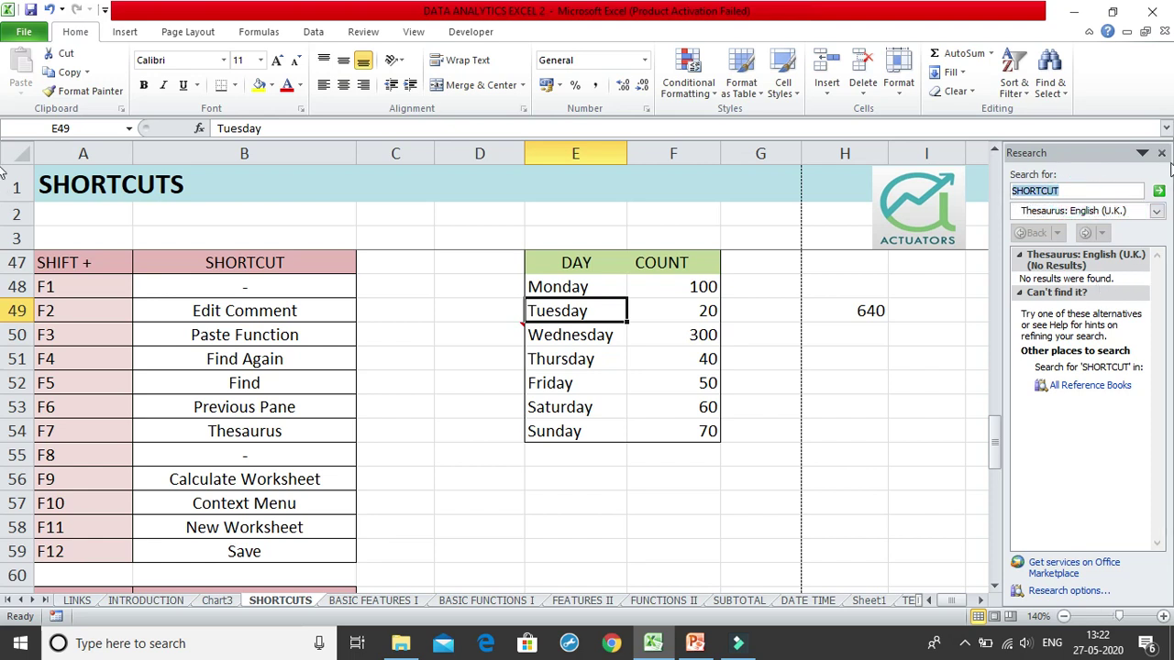
pyautogui.write('HAPPY')
pyautogui.click(1159, 191)
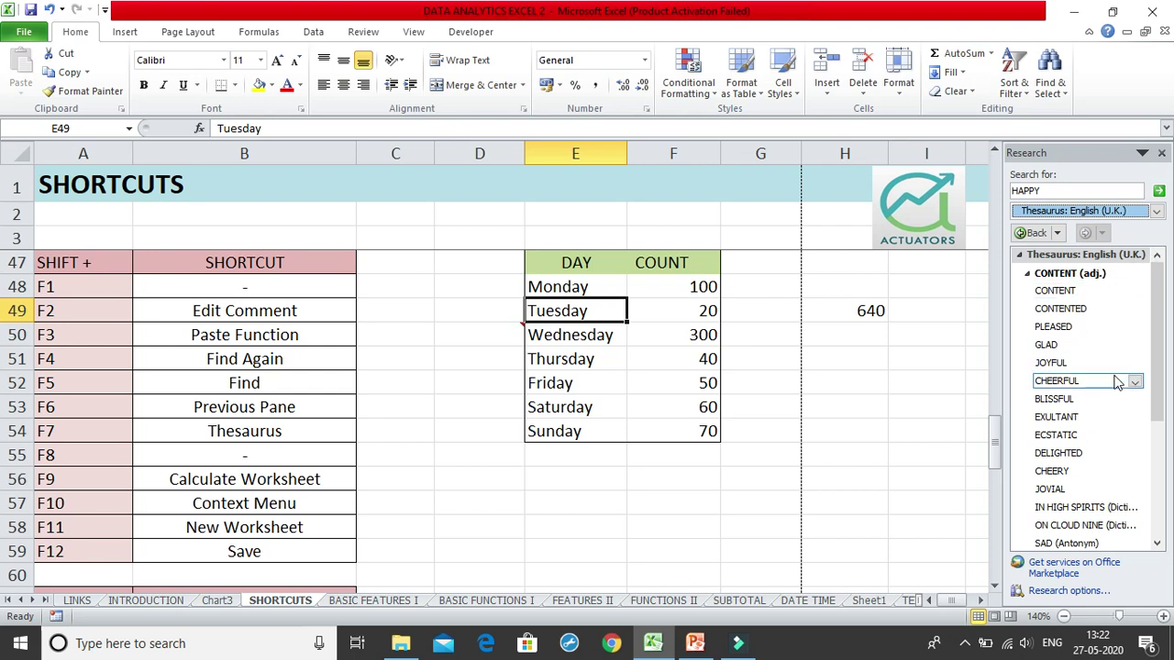
pyautogui.moveTo(1158, 380); pyautogui.dragTo(1143, 516)
pyautogui.scroll(5, 1143, 517)
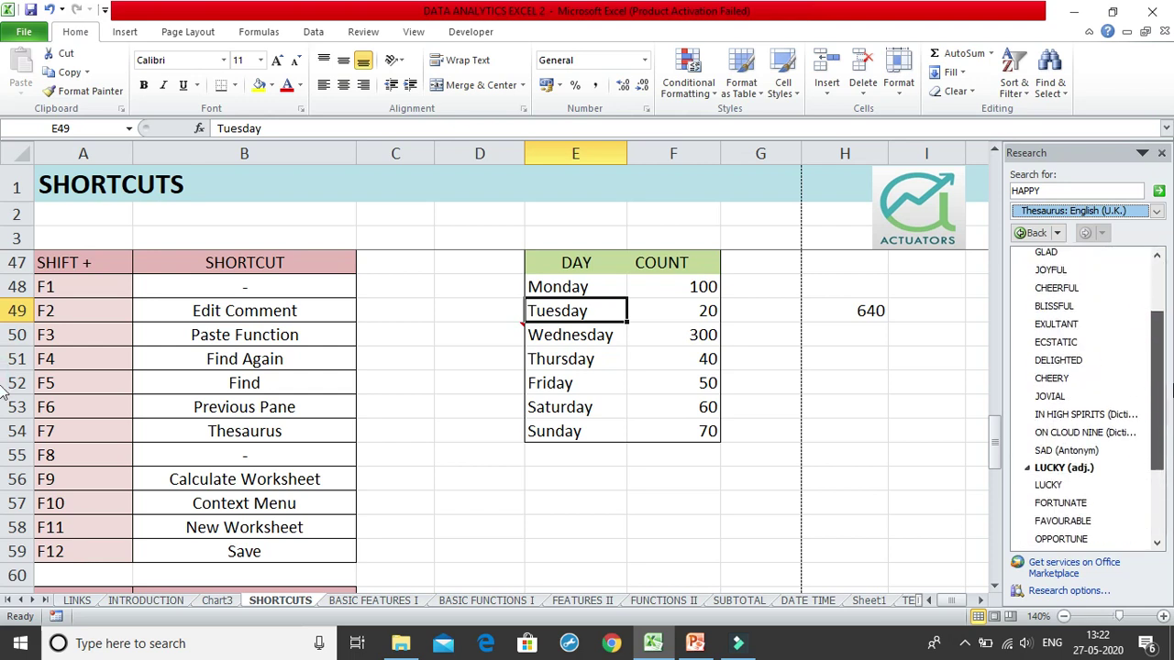
pyautogui.scroll(-5, 1138, 510)
pyautogui.scroll(4, 1135, 503)
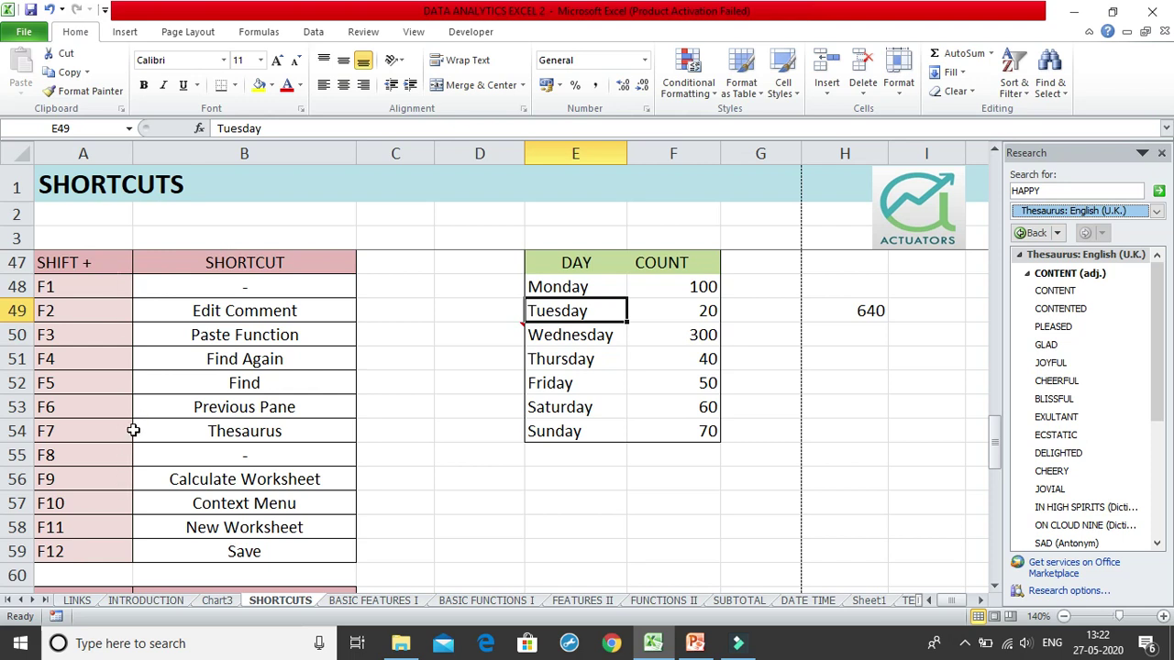
pyautogui.click(1161, 155)
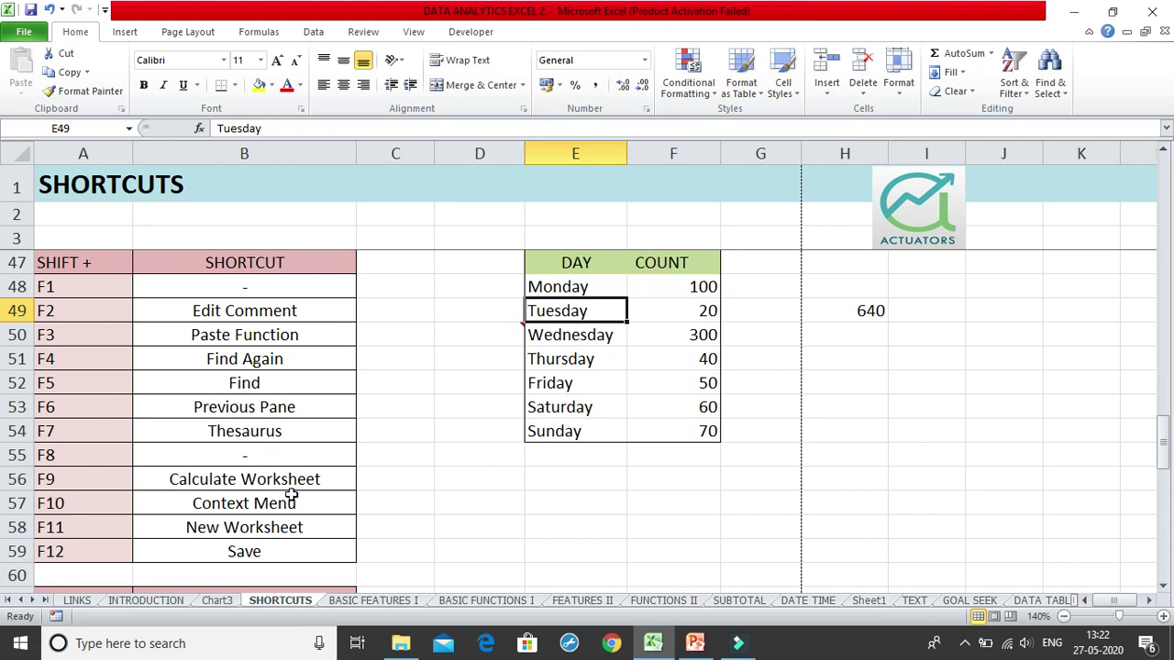
# Step: Set the workbook calculation option to Manual, with recalculation before saving, and apply it
pyautogui.click(653, 497)
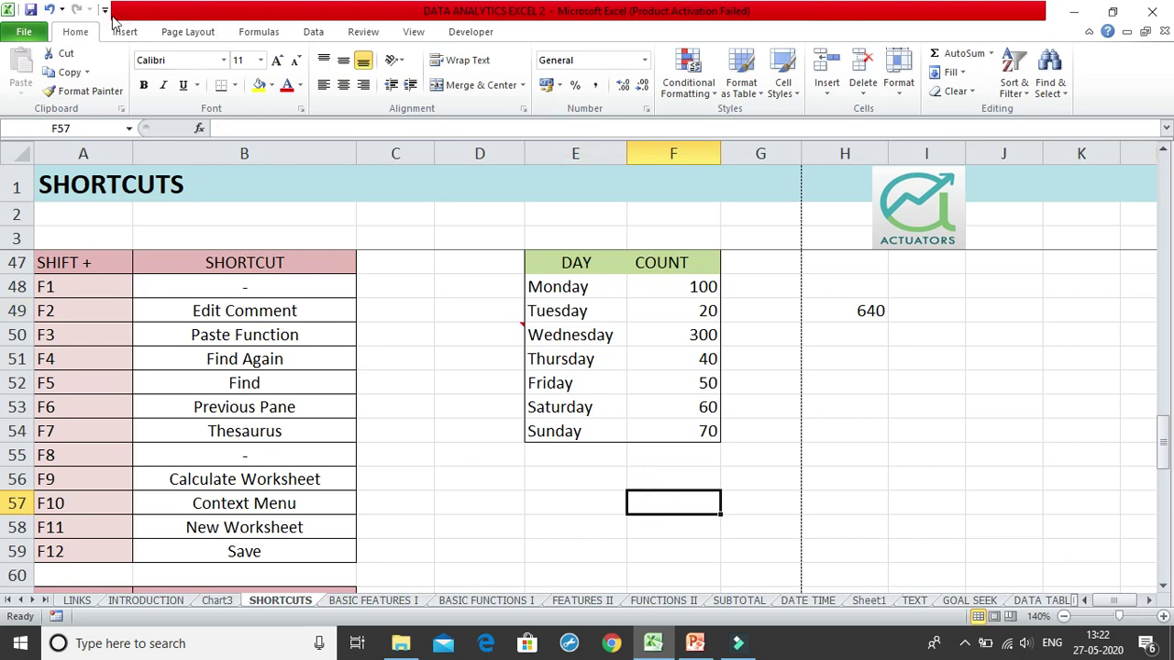
pyautogui.click(28, 33)
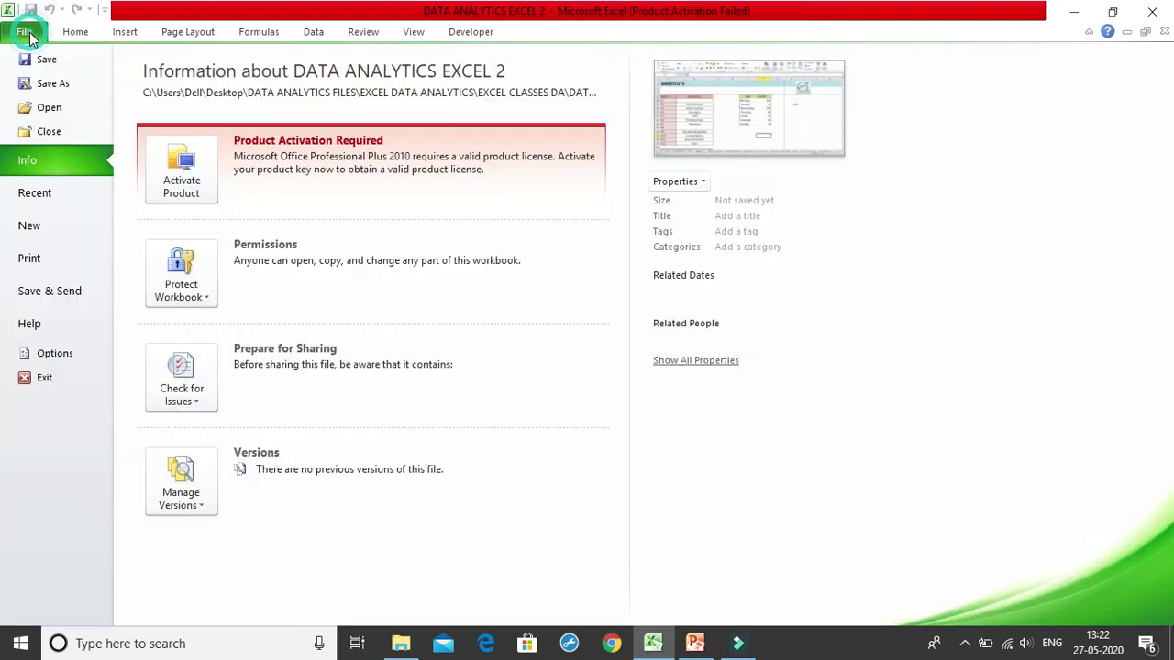
pyautogui.click(30, 355)
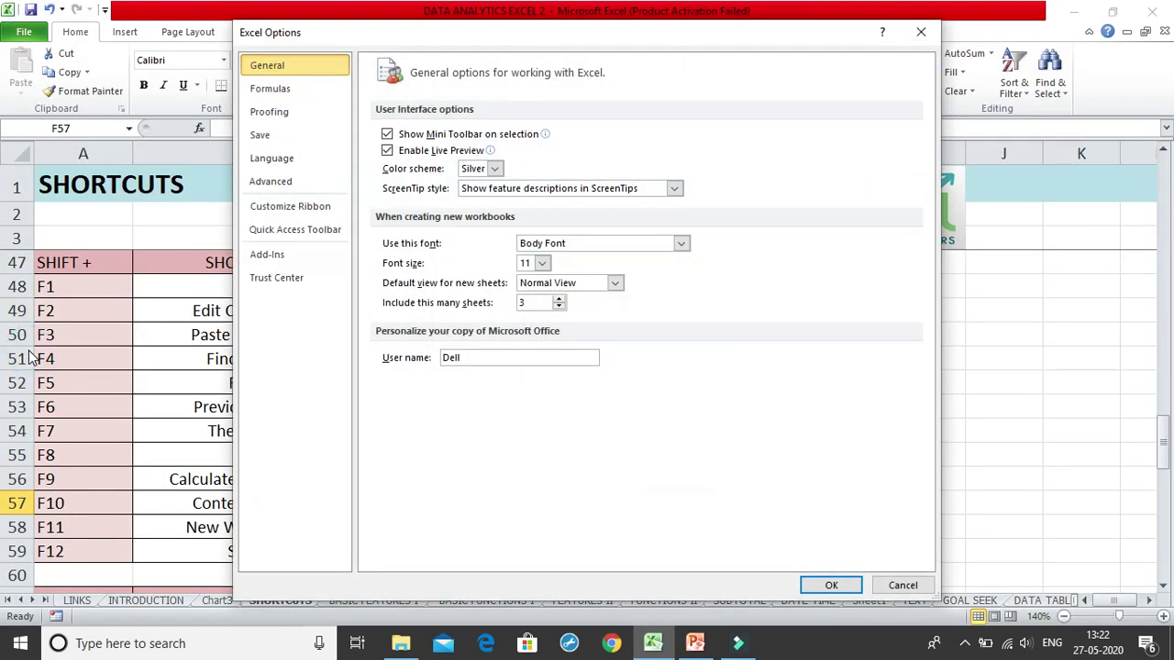
pyautogui.click(318, 95)
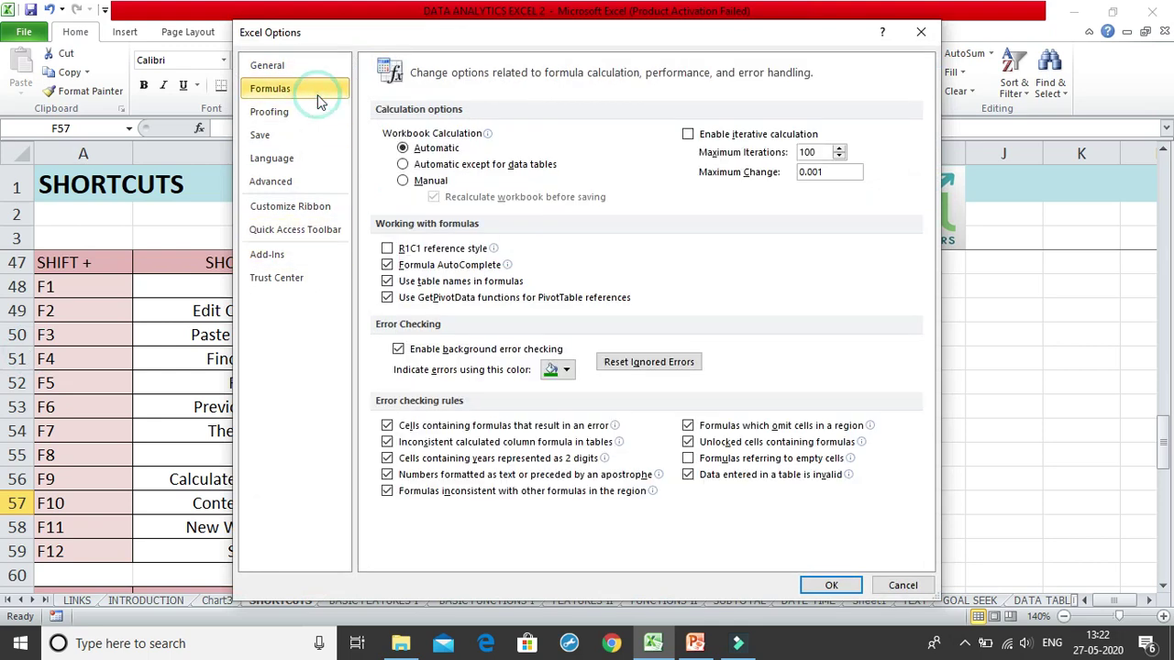
pyautogui.click(422, 181)
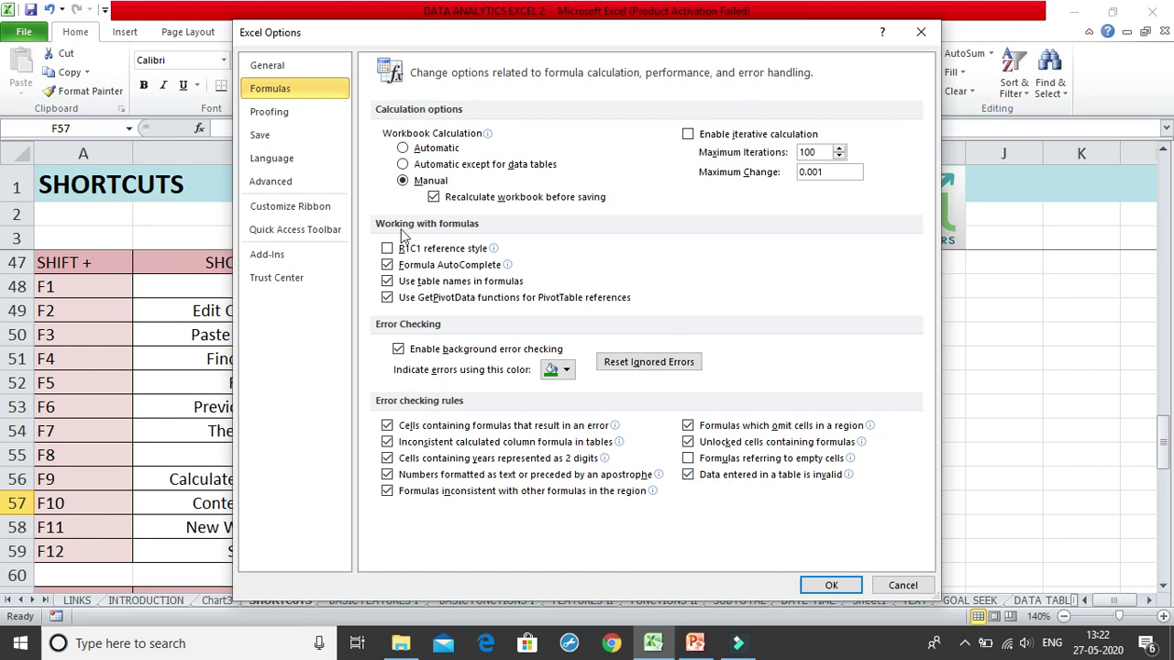
pyautogui.moveTo(560, 150)
pyautogui.click(831, 586)
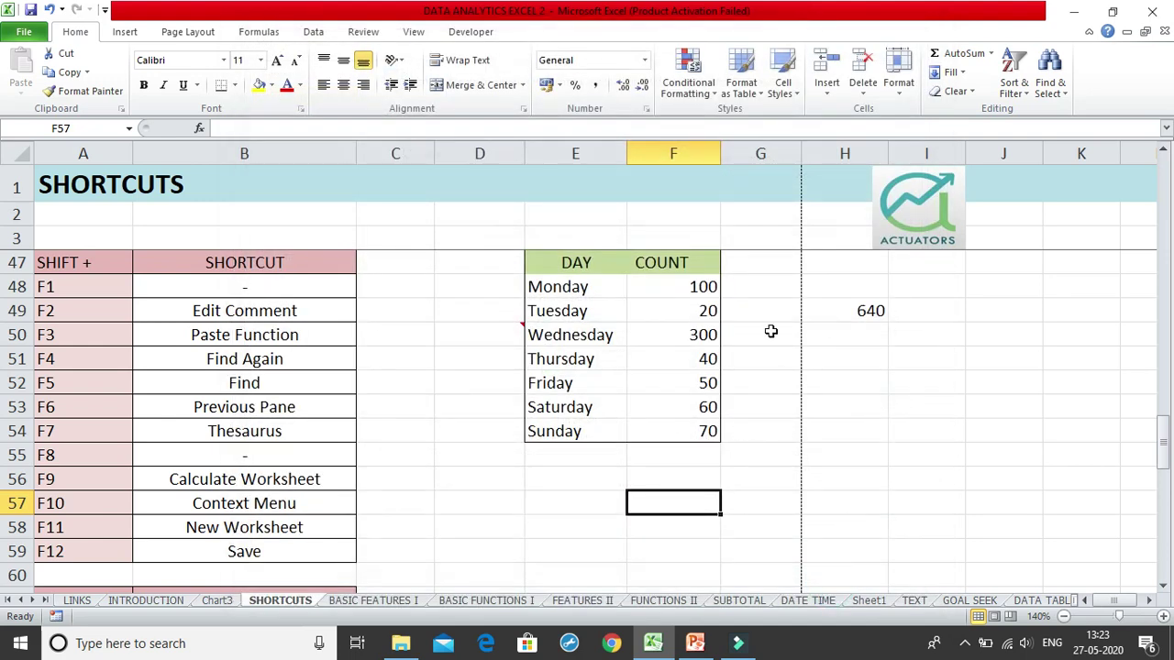
# Step: Check the range of the SUM formula in H49, and set Thursday's COUNT in F51 to 400
pyautogui.click(865, 309)
pyautogui.press('F2')
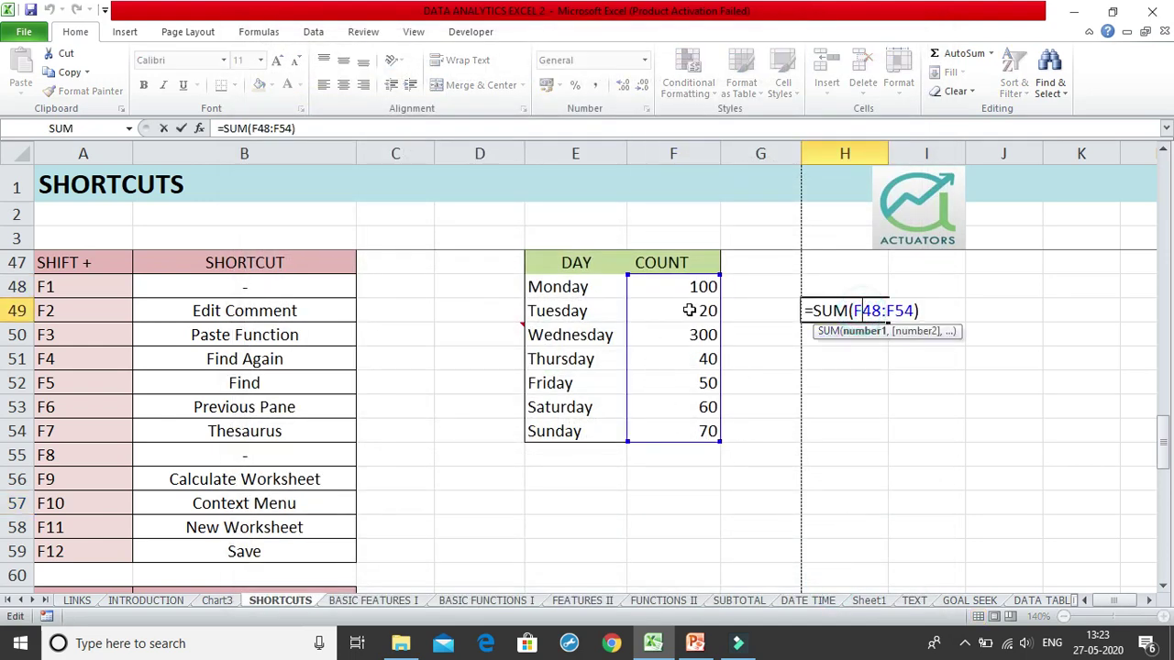
pyautogui.click(872, 383)
pyautogui.click(691, 360)
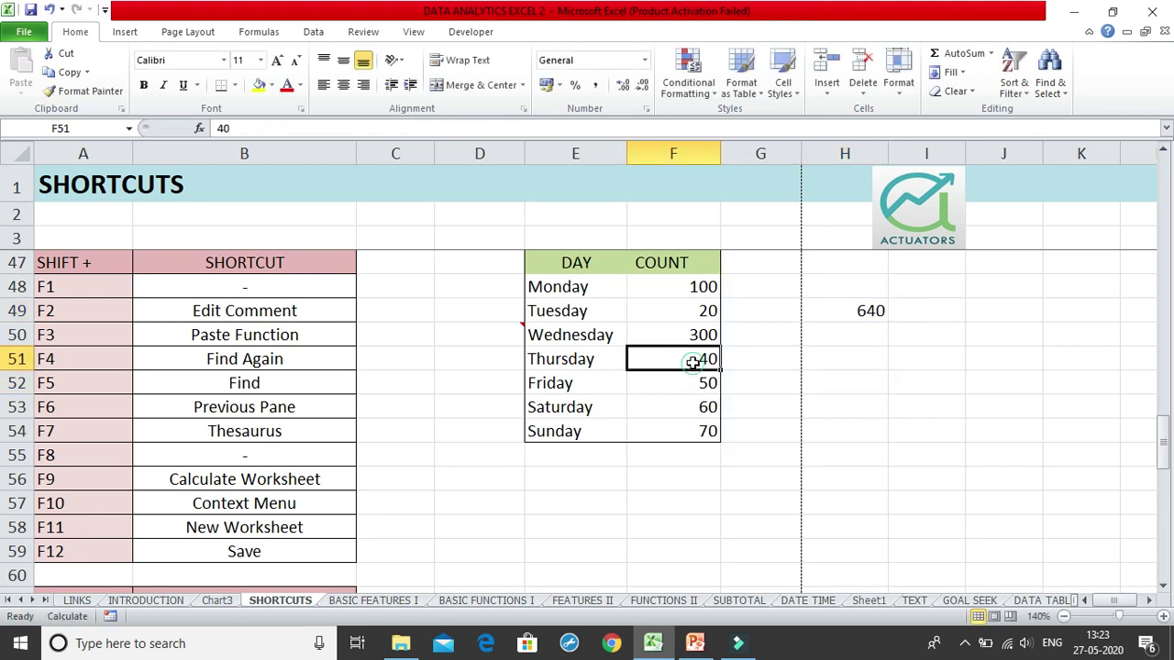
pyautogui.press('F2')
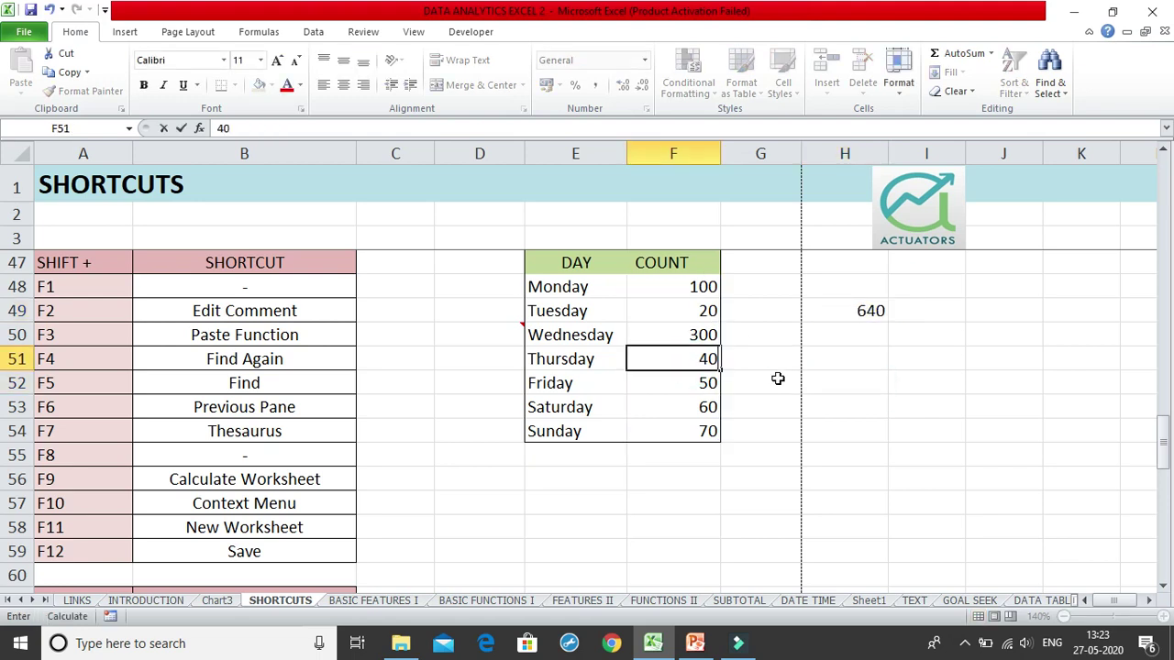
pyautogui.write('0')
pyautogui.press('Return')
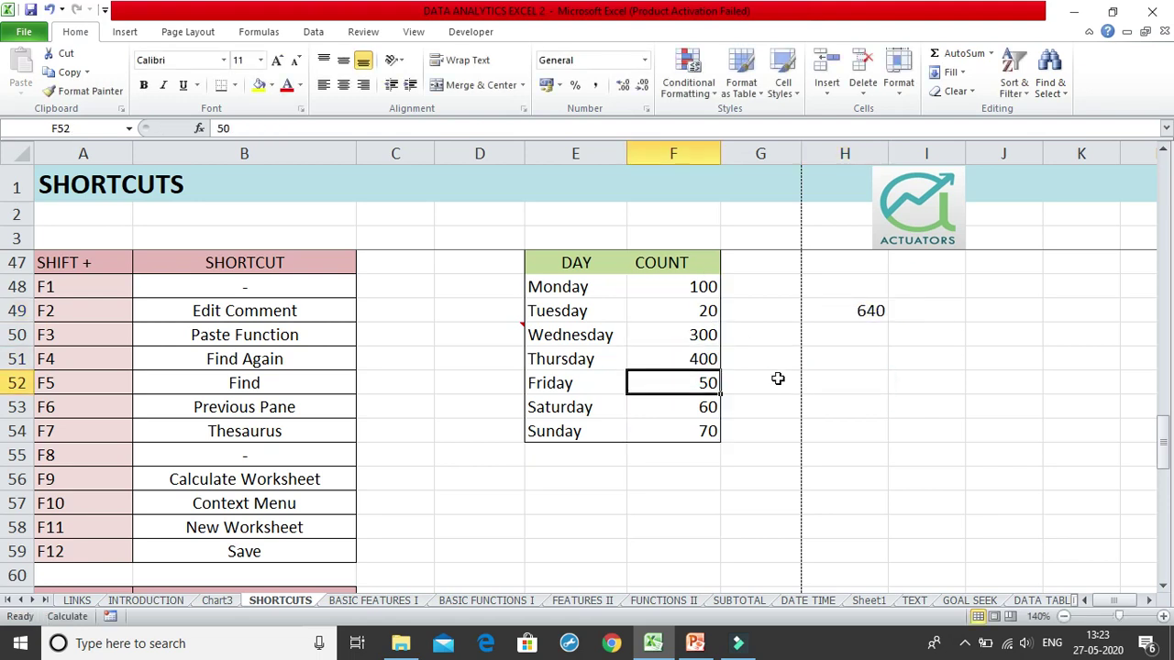
# Step: Check the SUM cell H49 and recalculate the worksheet manually to update its total
pyautogui.click(831, 334)
pyautogui.click(835, 310)
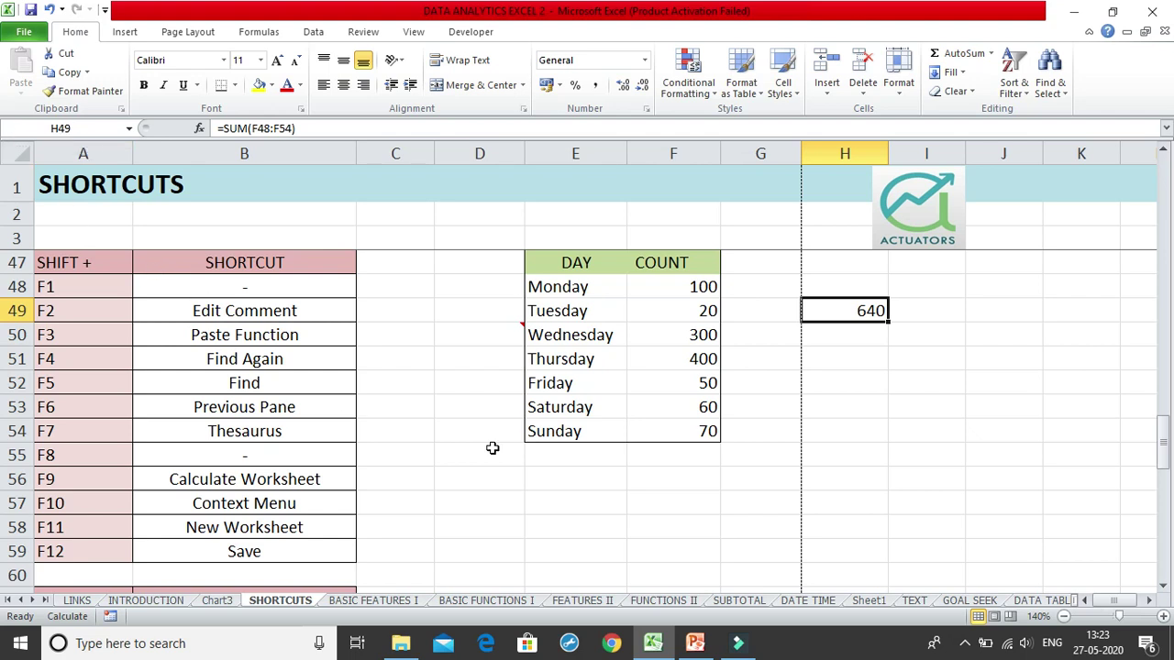
pyautogui.click(881, 359)
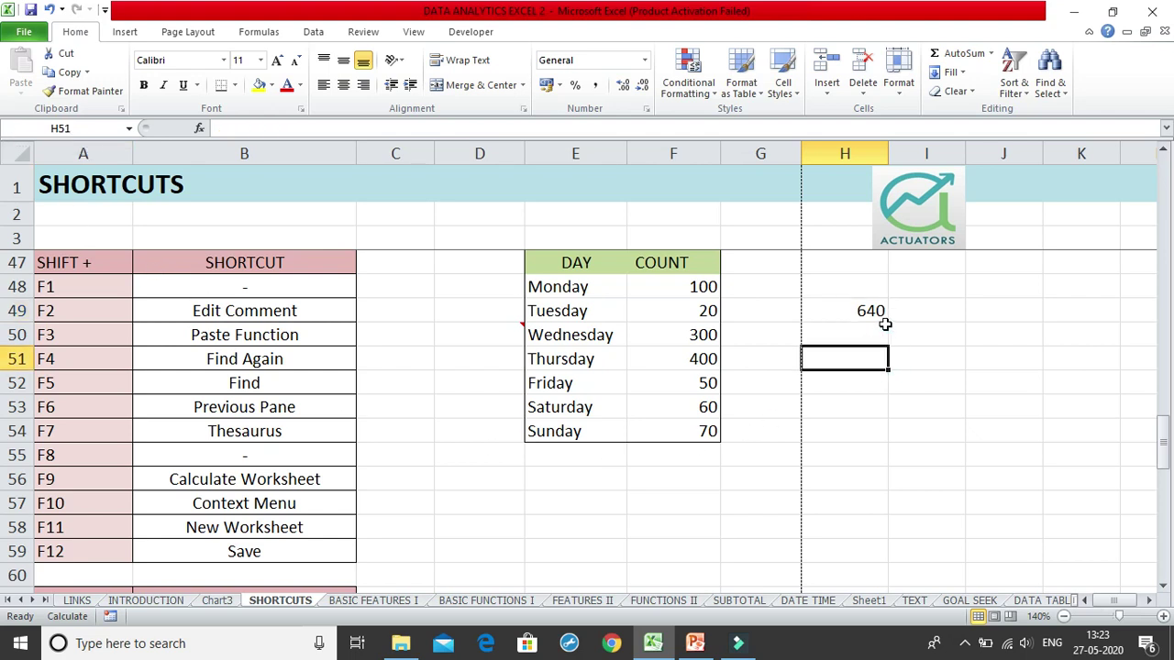
pyautogui.click(881, 312)
pyautogui.click(917, 314)
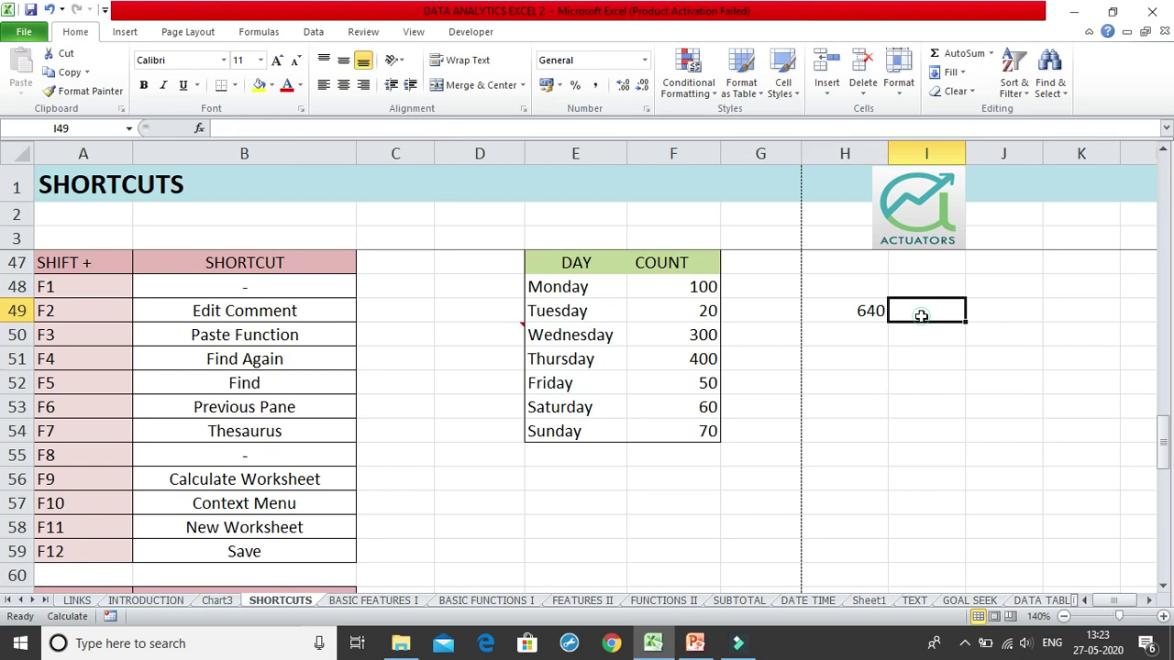
pyautogui.click(873, 314)
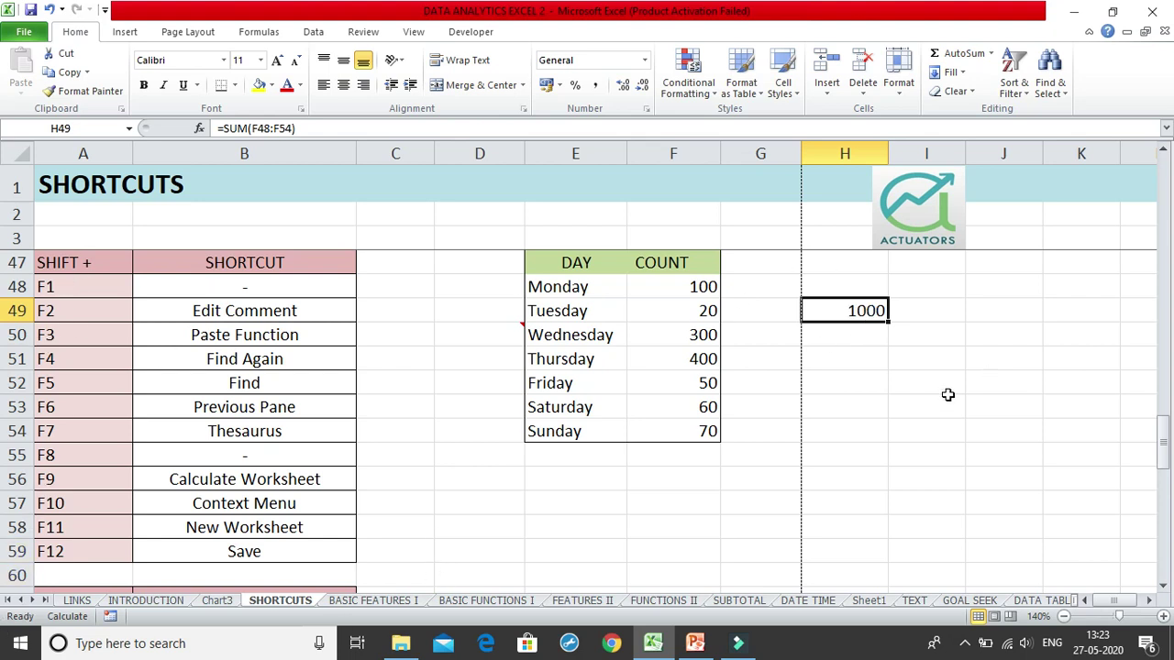
pyautogui.click(895, 365)
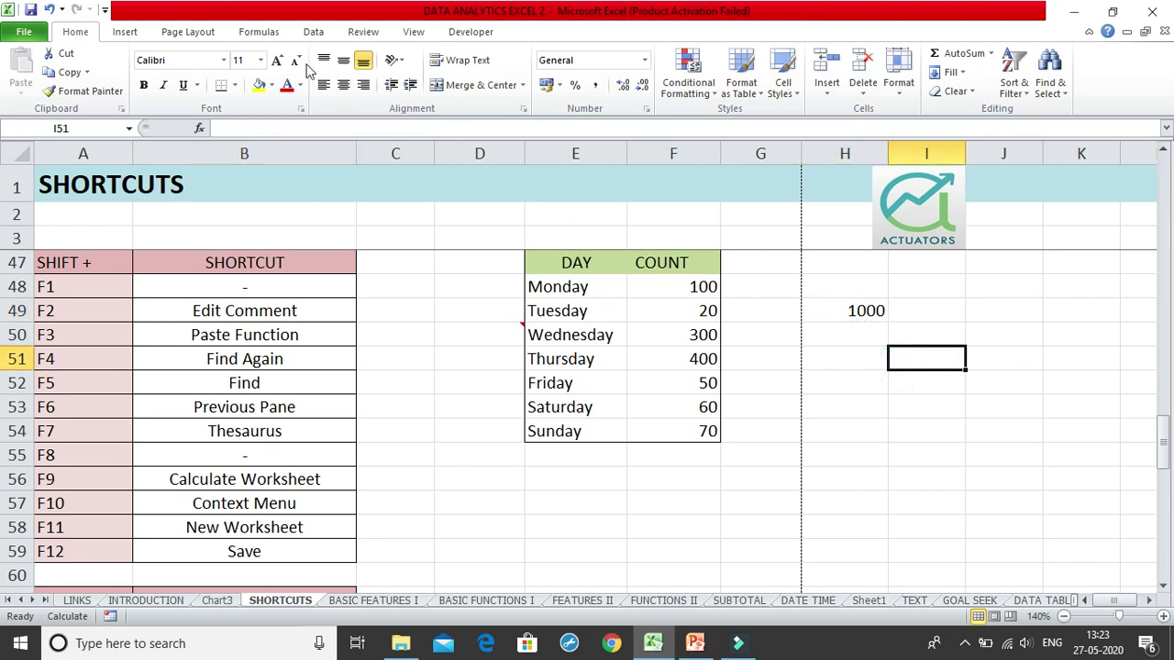
# Step: Show the worksheet calculation commands and check the SUM formula in H49
pyautogui.click(258, 31)
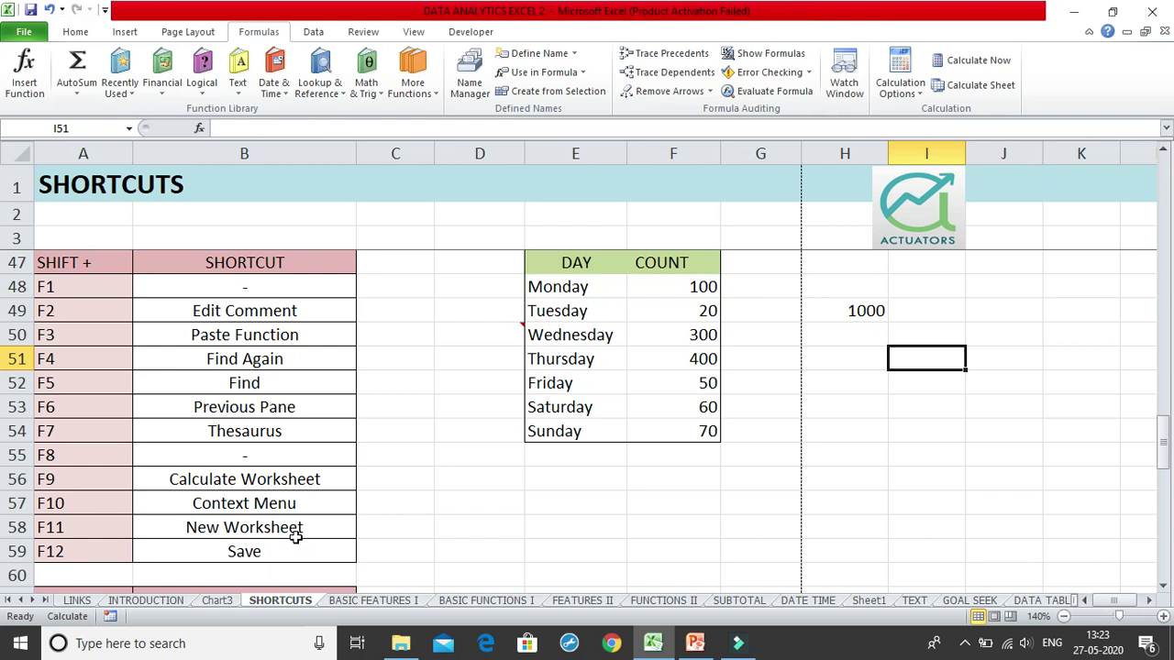
pyautogui.click(863, 311)
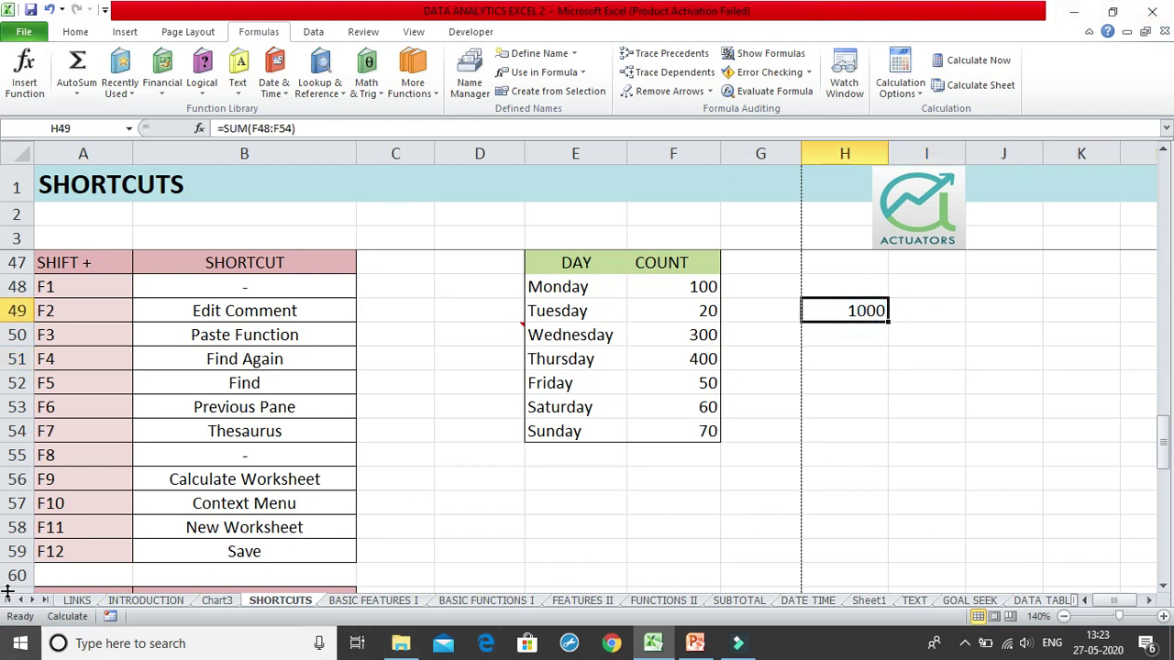
# Step: Check the Context Menu entry in the shortcut list, view the context menus of cells I48, G50 and I49, and dismiss them
pyautogui.click(235, 506)
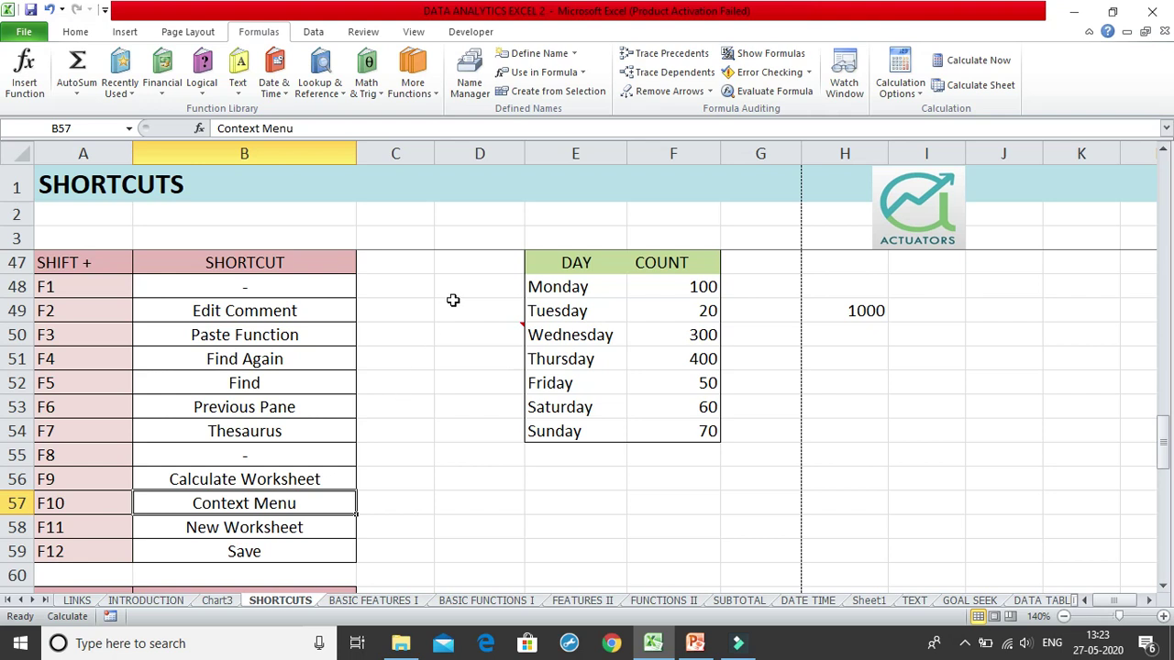
pyautogui.rightClick(938, 289)
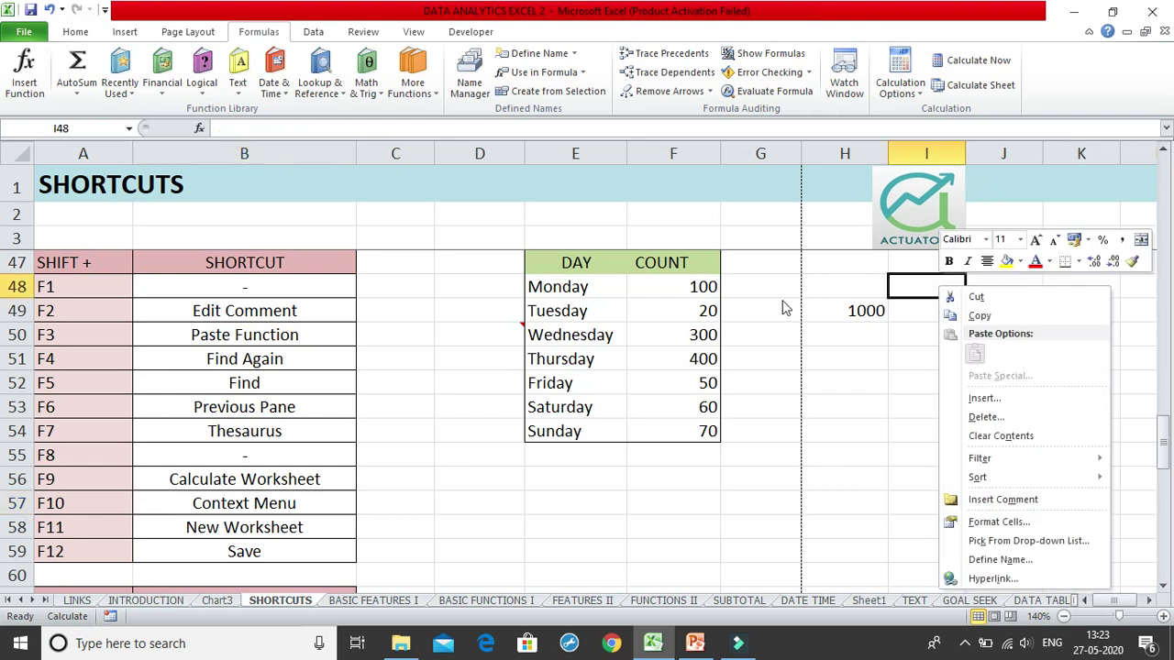
pyautogui.rightClick(785, 334)
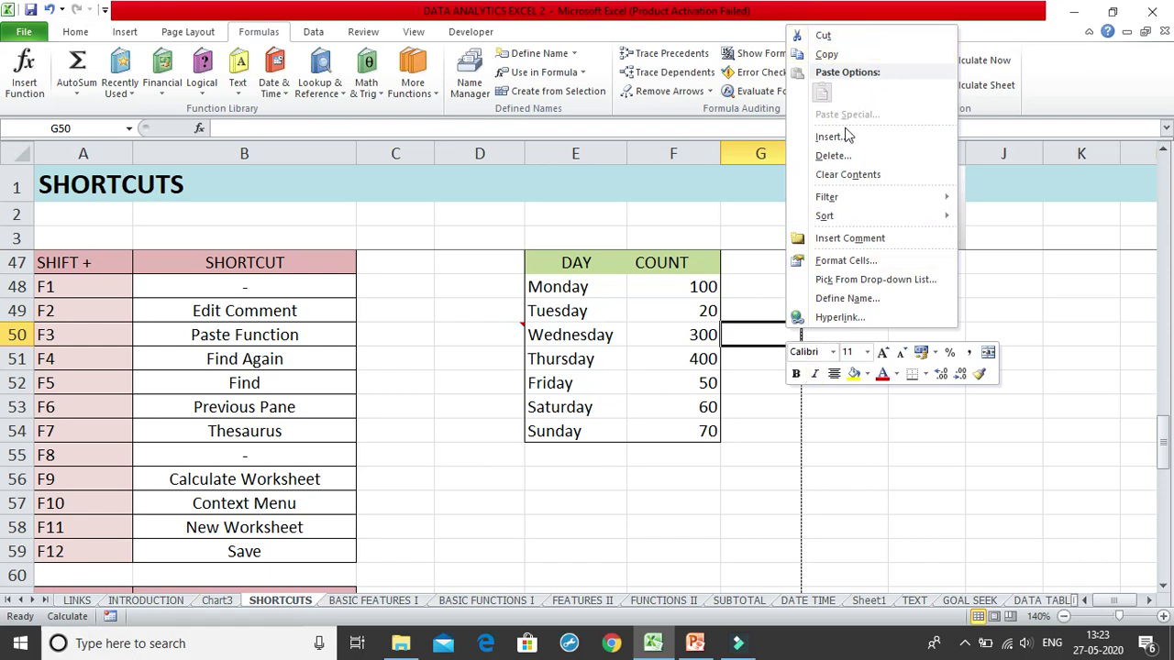
pyautogui.click(1031, 299)
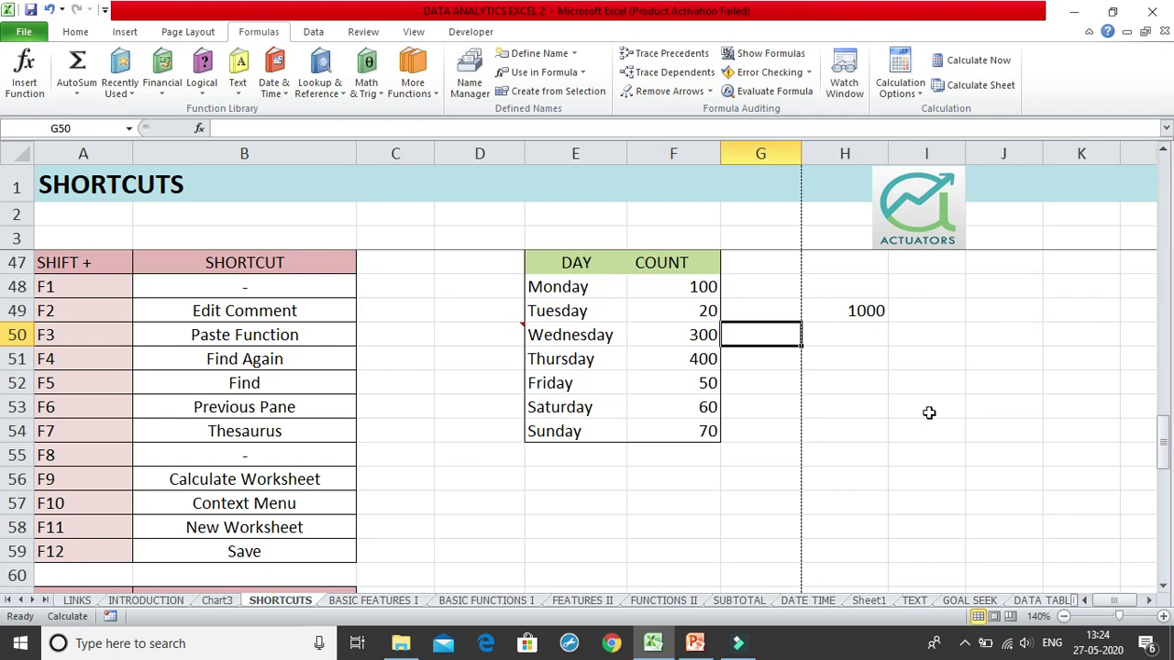
pyautogui.click(464, 334)
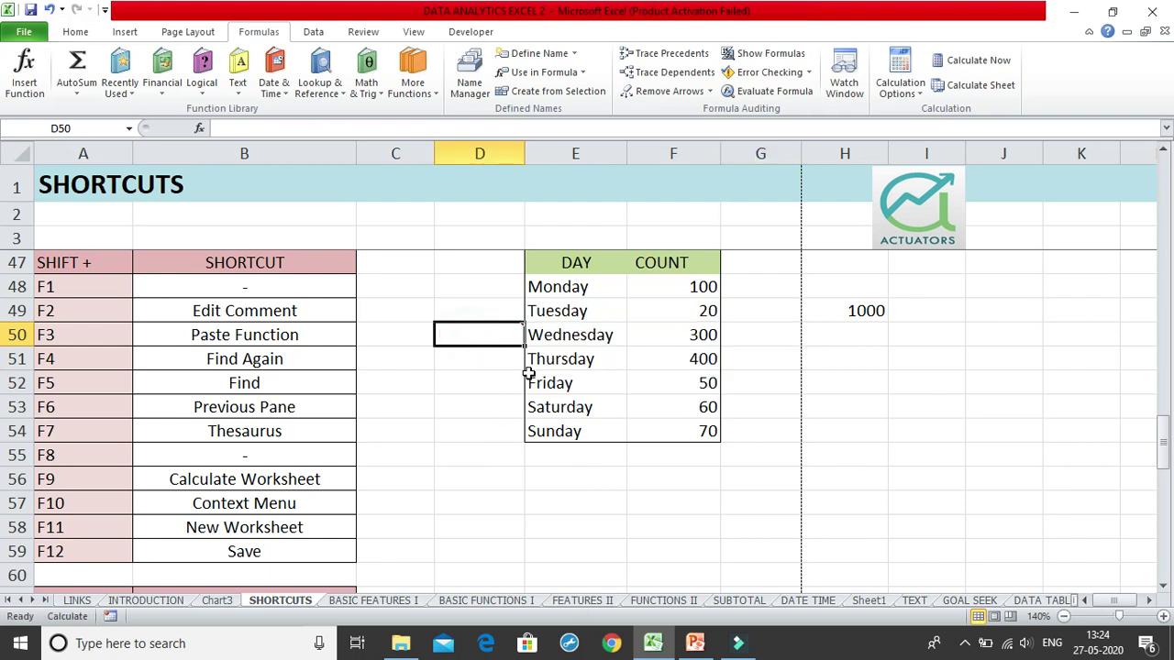
pyautogui.rightClick(956, 316)
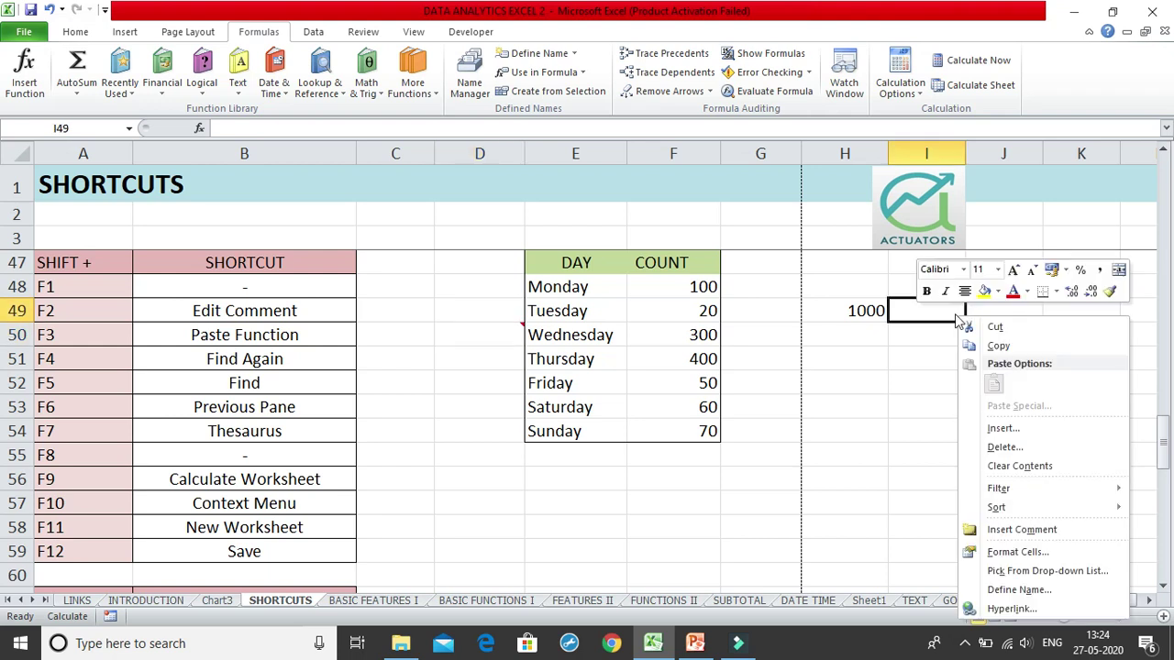
pyautogui.click(919, 341)
pyautogui.click(881, 388)
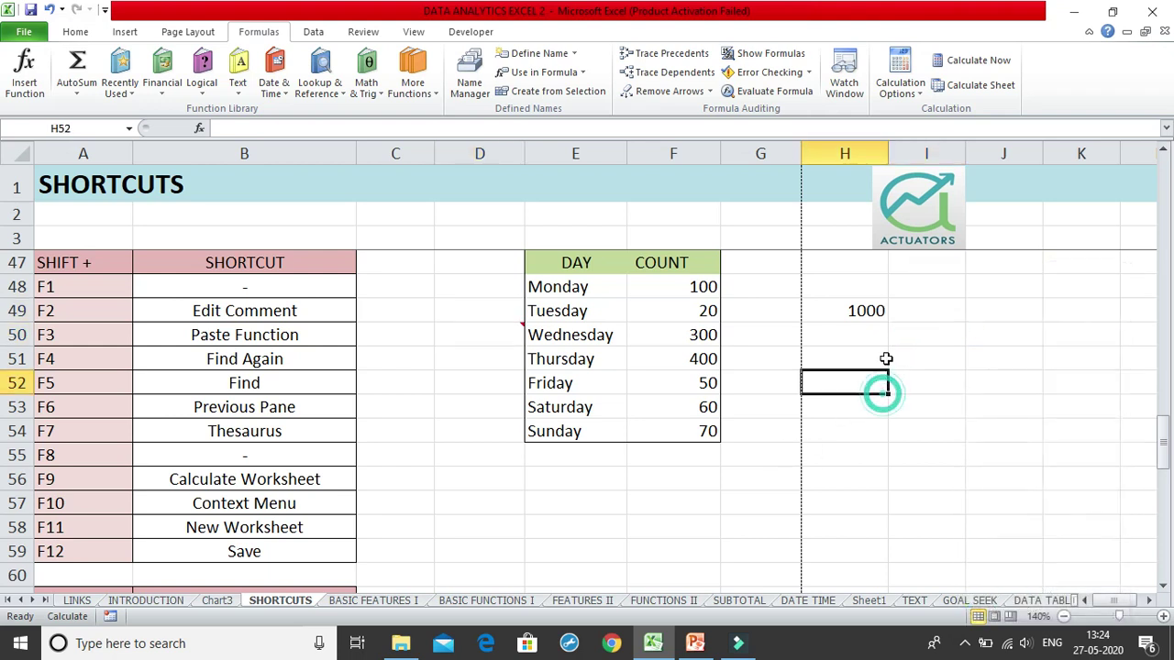
# Step: Open the context menu for cell I48, browse up and down through its commands, and close it without choosing any
pyautogui.click(952, 283)
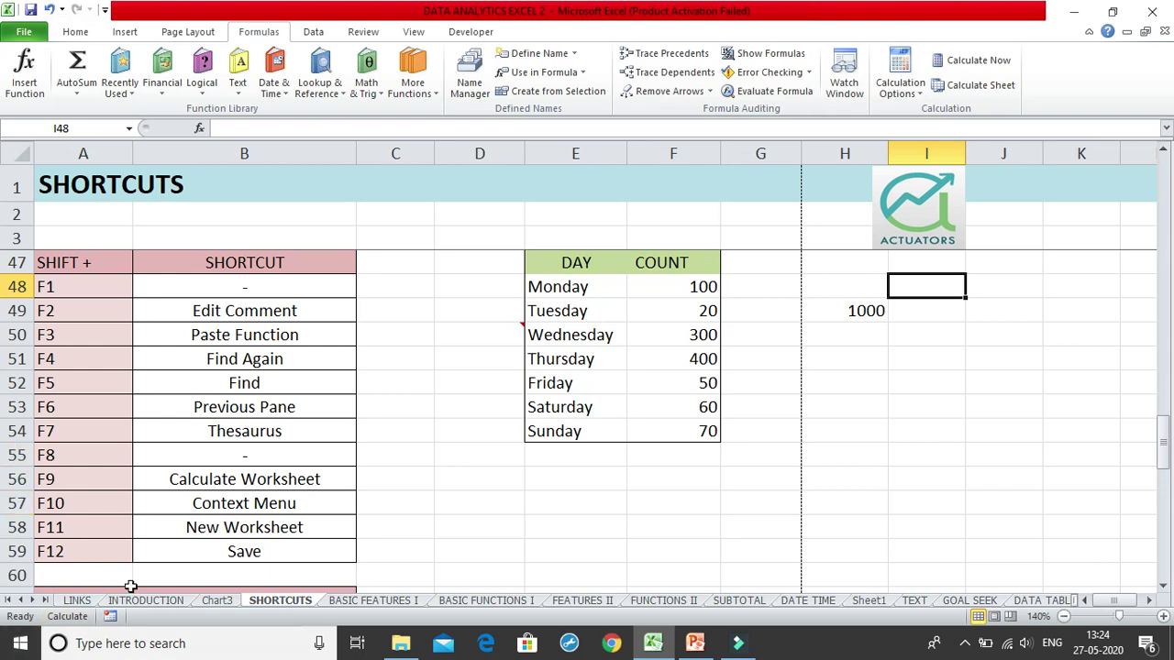
pyautogui.hotkey('shift', 'F10')
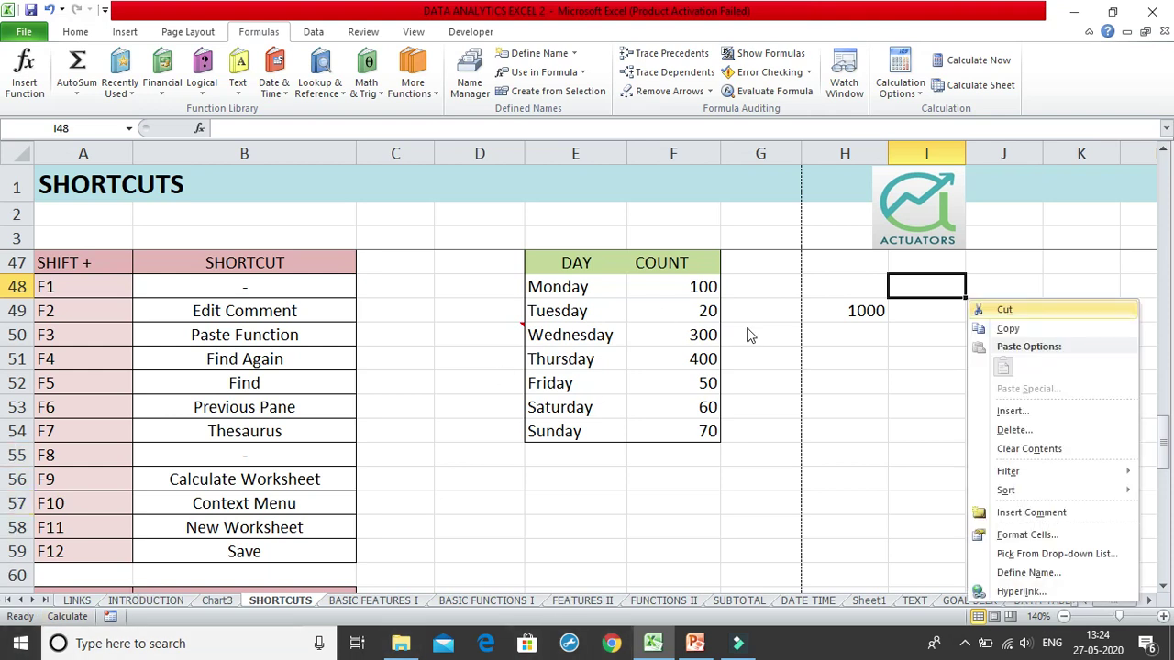
pyautogui.press('Down')
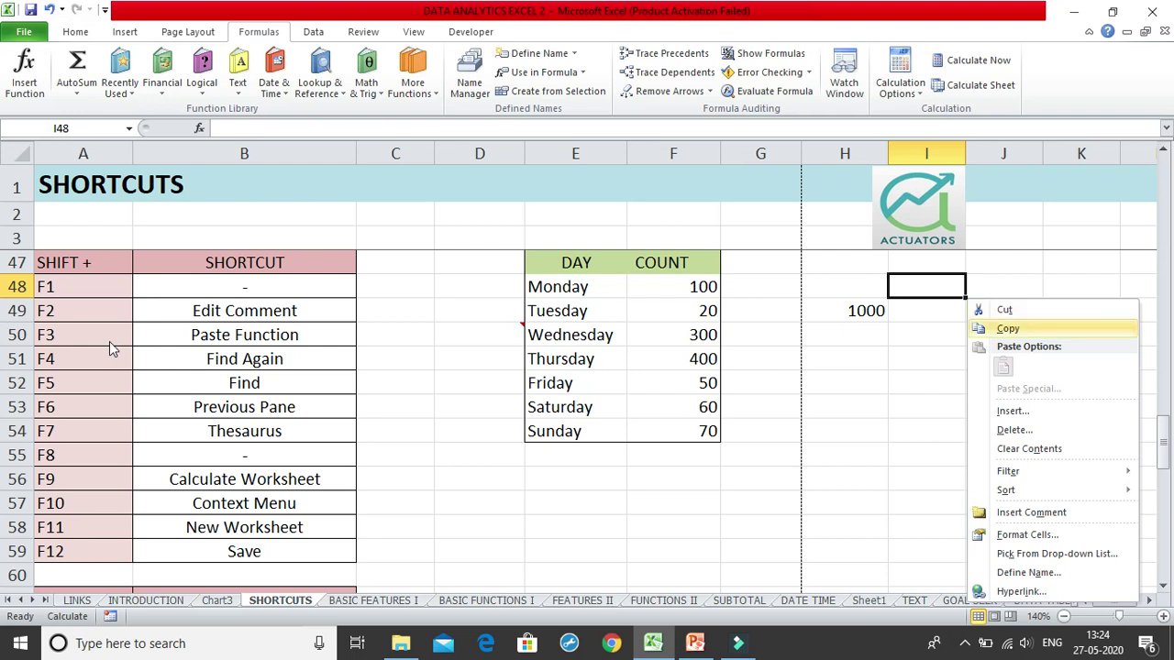
pyautogui.press('Down')
pyautogui.press('Down')
pyautogui.press('Down')
pyautogui.press('Up')
pyautogui.press('Up')
pyautogui.press('Up')
pyautogui.press('Down')
pyautogui.press('Down')
pyautogui.press('Down')
pyautogui.press('Down')
pyautogui.press('Down')
pyautogui.press('Down')
pyautogui.press('Down')
pyautogui.press('Down')
pyautogui.press('Down')
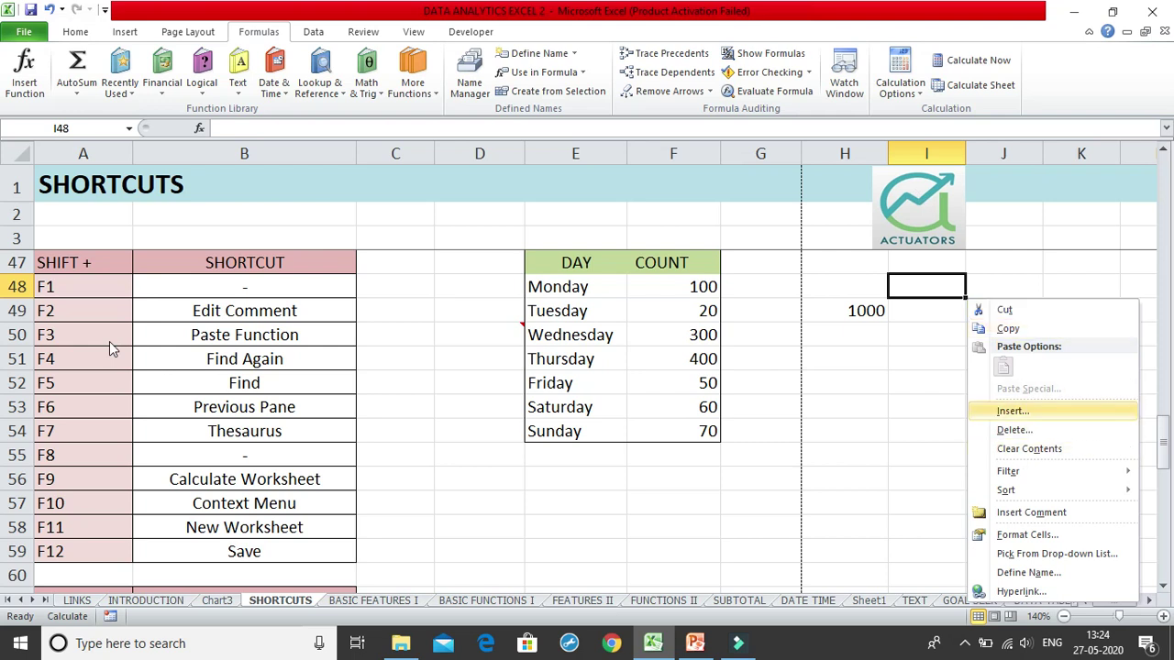
pyautogui.press('Up')
pyautogui.press('Up')
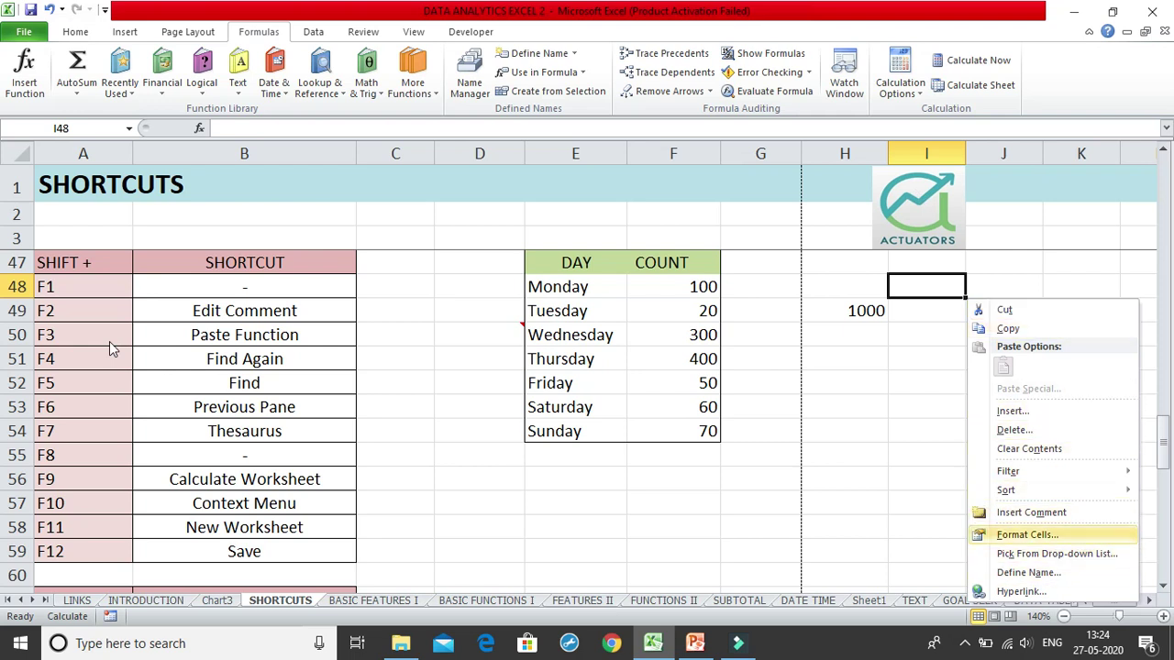
pyautogui.press('Up')
pyautogui.press('Up')
pyautogui.press('Up')
pyautogui.press('Up')
pyautogui.press('Up')
pyautogui.press('Up')
pyautogui.press('Up')
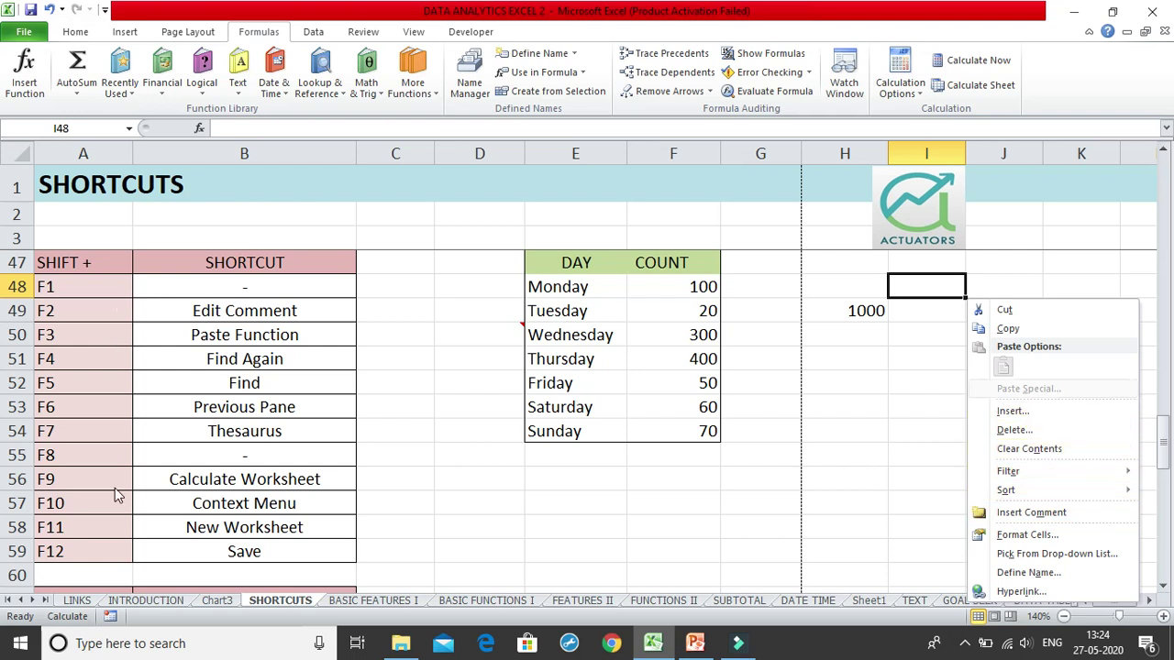
pyautogui.press('Escape')
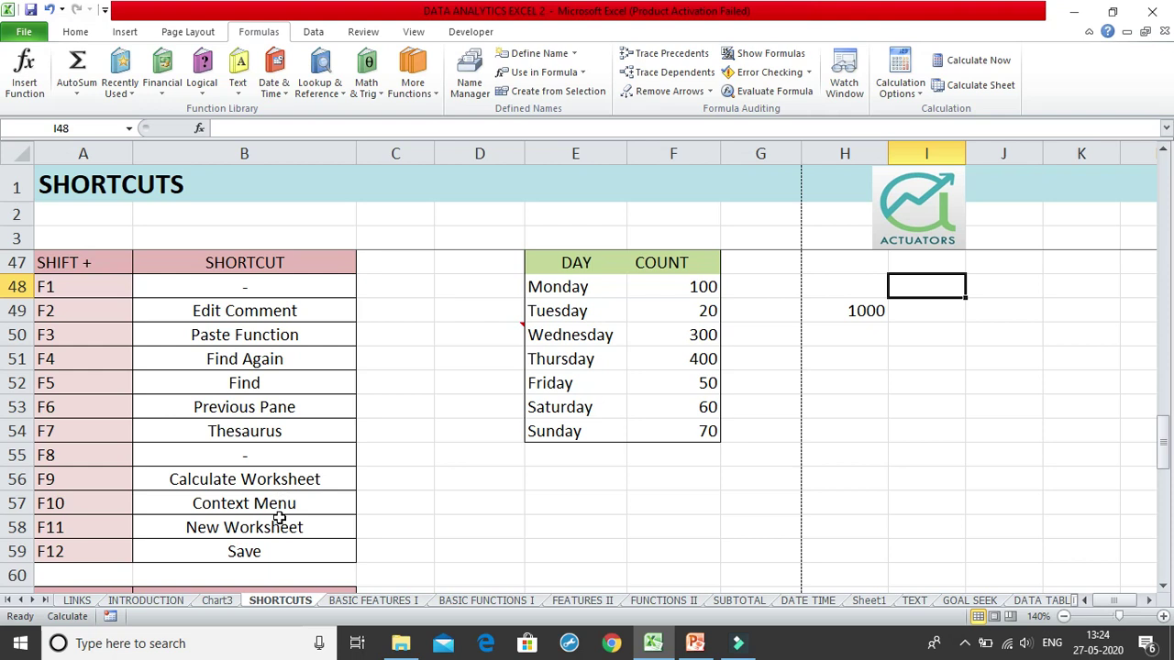
# Step: Insert a new worksheet before the SHORTCUTS sheet and return to SHORTCUTS
pyautogui.hotkey('shift', 'F11')
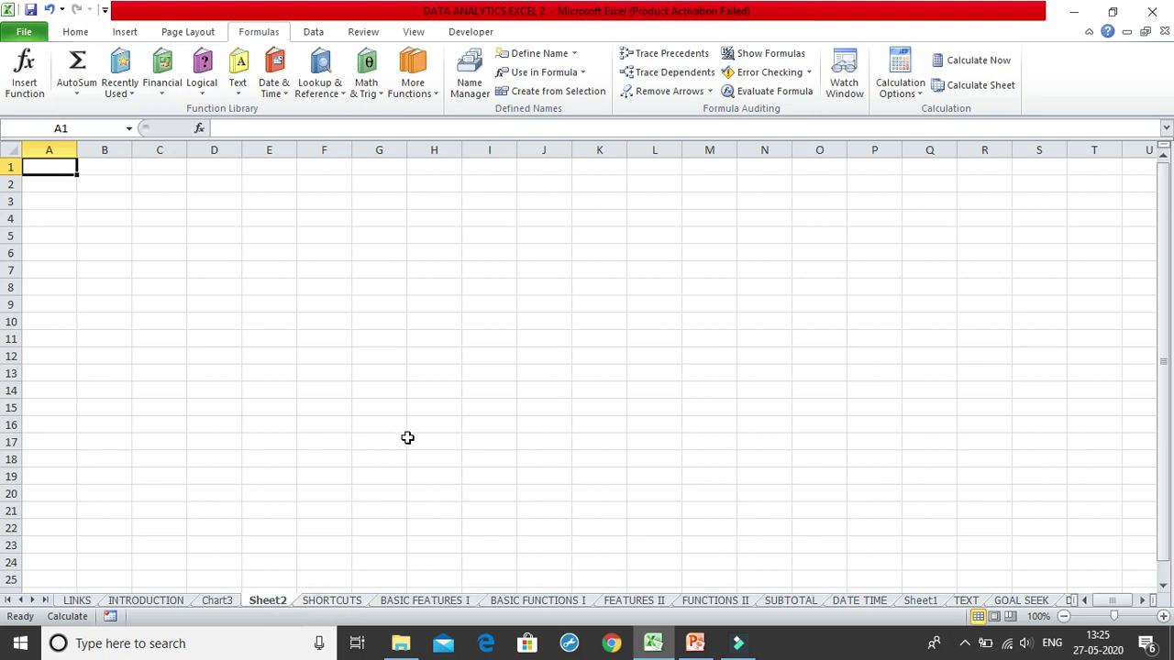
pyautogui.hotkey('ctrl', 'pagedown')
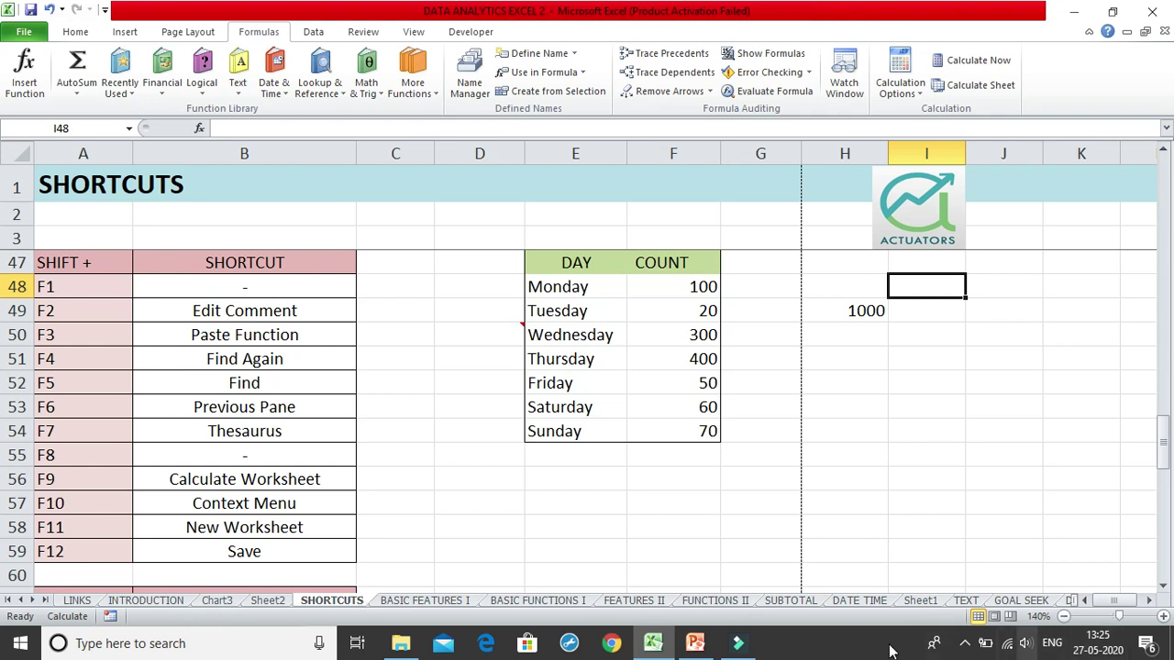
# Step: Open the sheet commands for the newly inserted Sheet2
pyautogui.rightClick(272, 602)
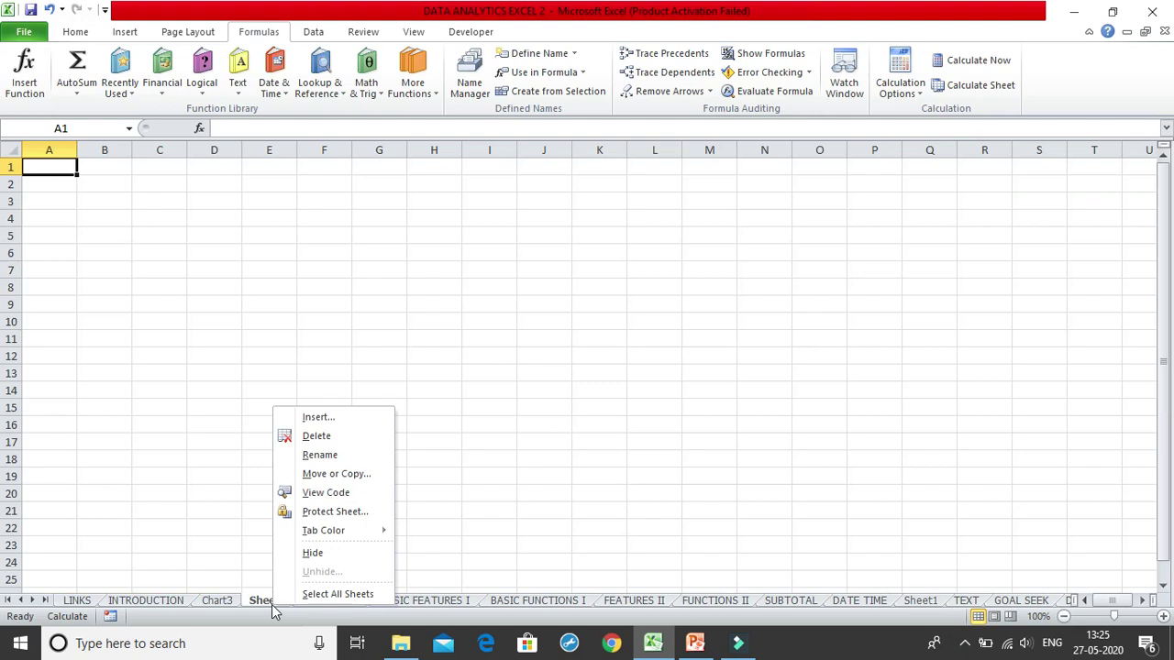